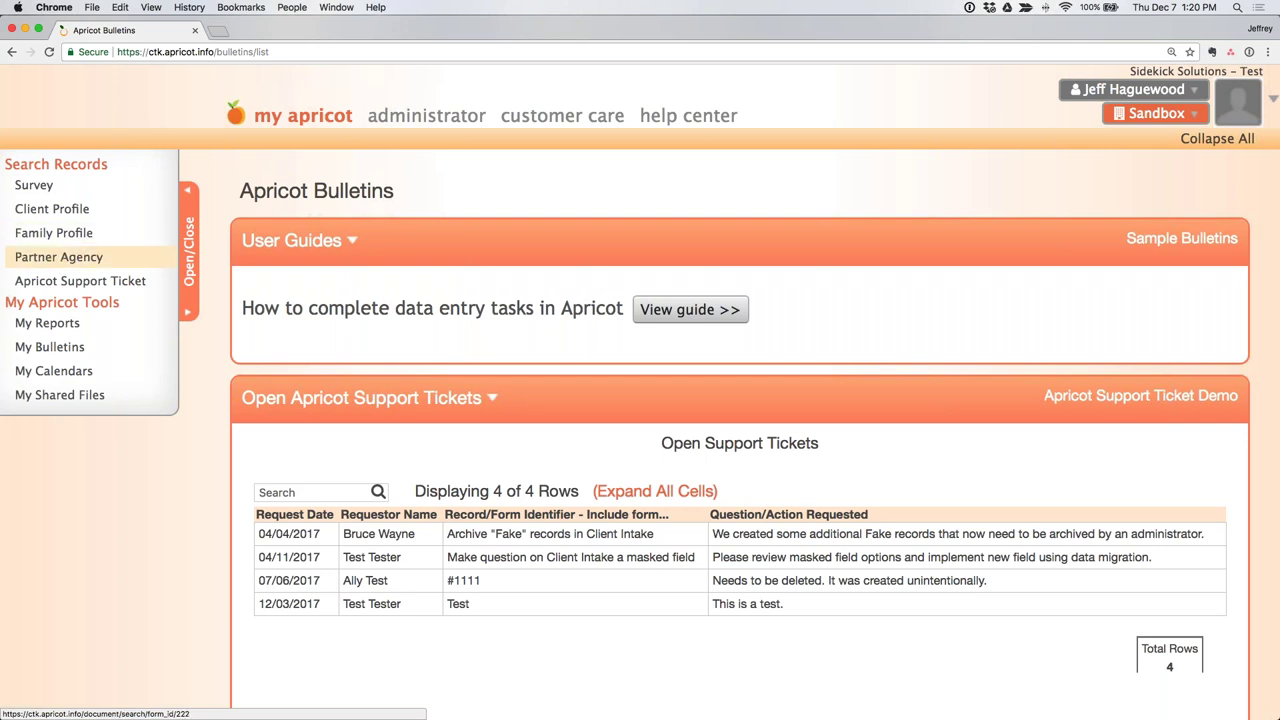
Step: Open the Partner Agency form for editing from the administrator's list of standard forms
left_click(82, 210)
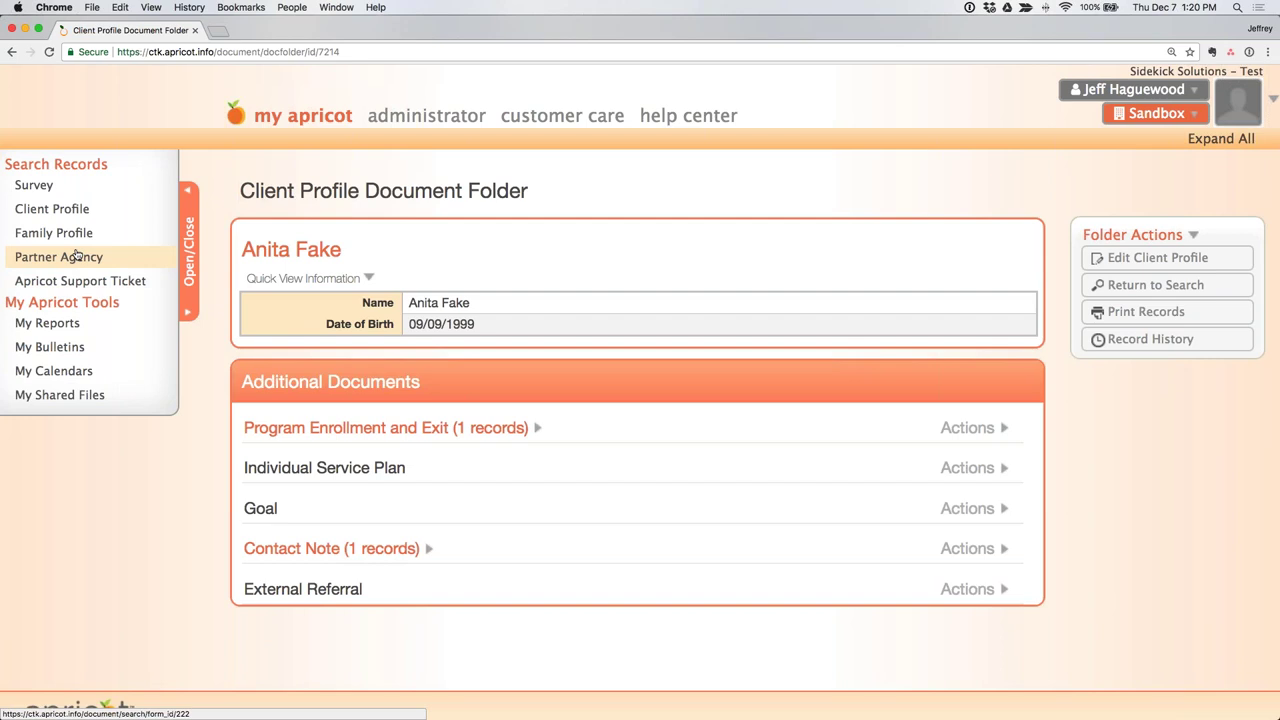
left_click(427, 115)
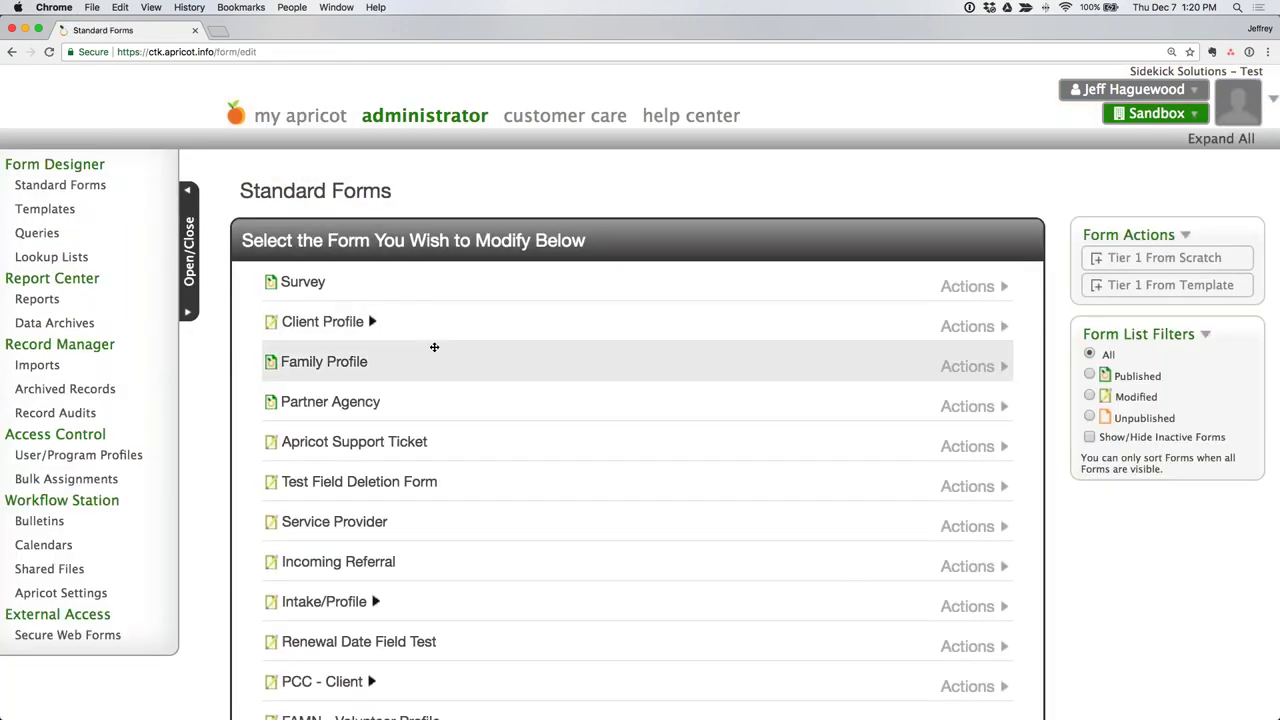
scroll(723, 383, "down", 1)
left_click(972, 376)
left_click(985, 408)
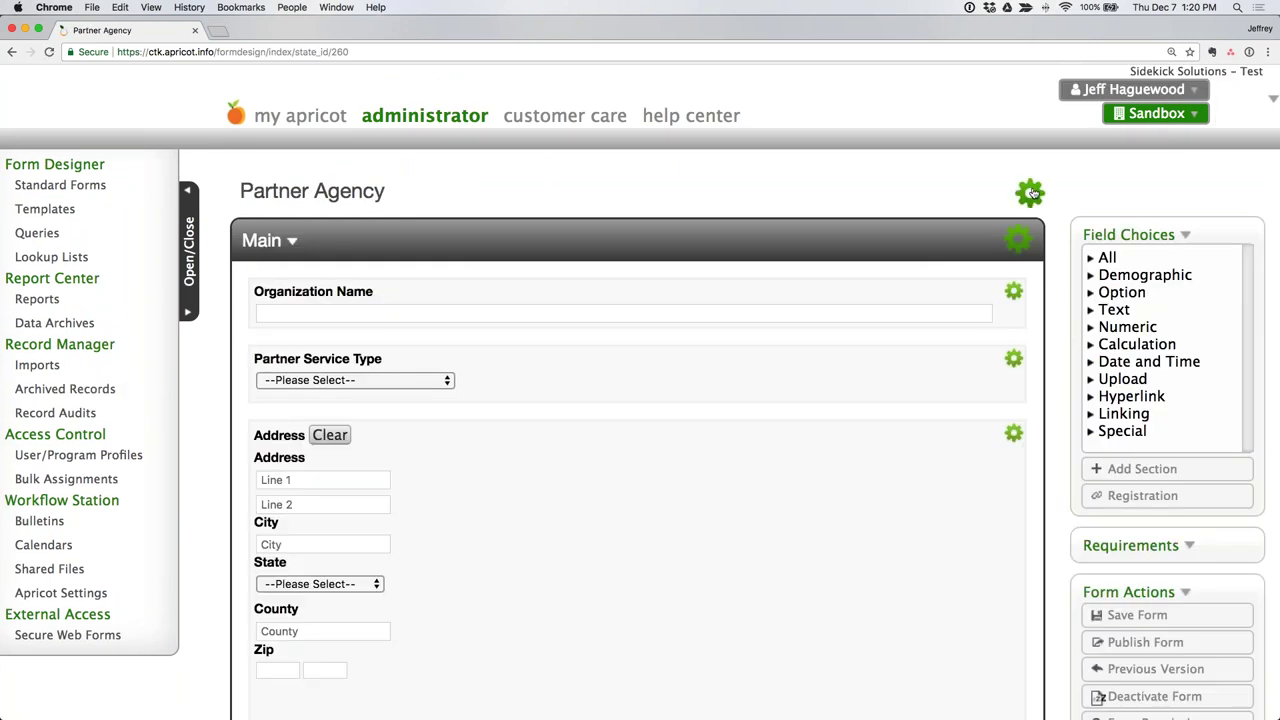
Step: Set the Partner Agency form to be hidden from the navigation menu, apply the property and publish the form
left_click(1030, 193)
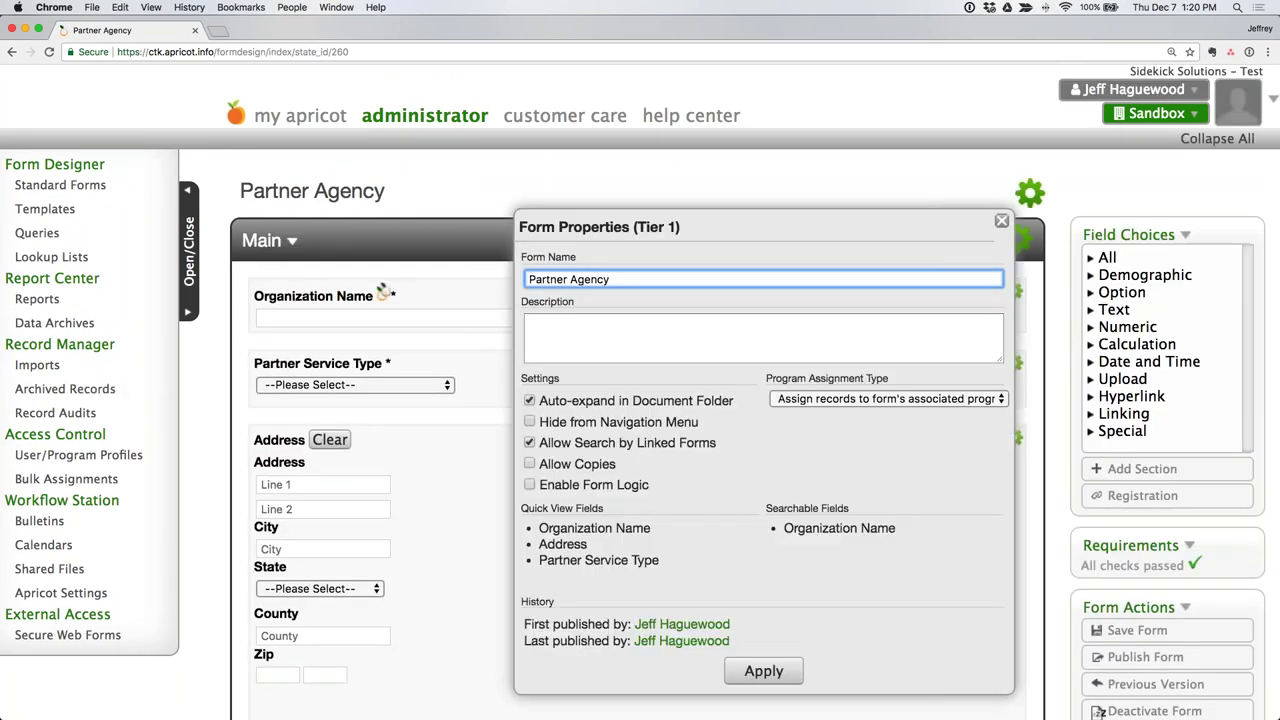
left_click(529, 423)
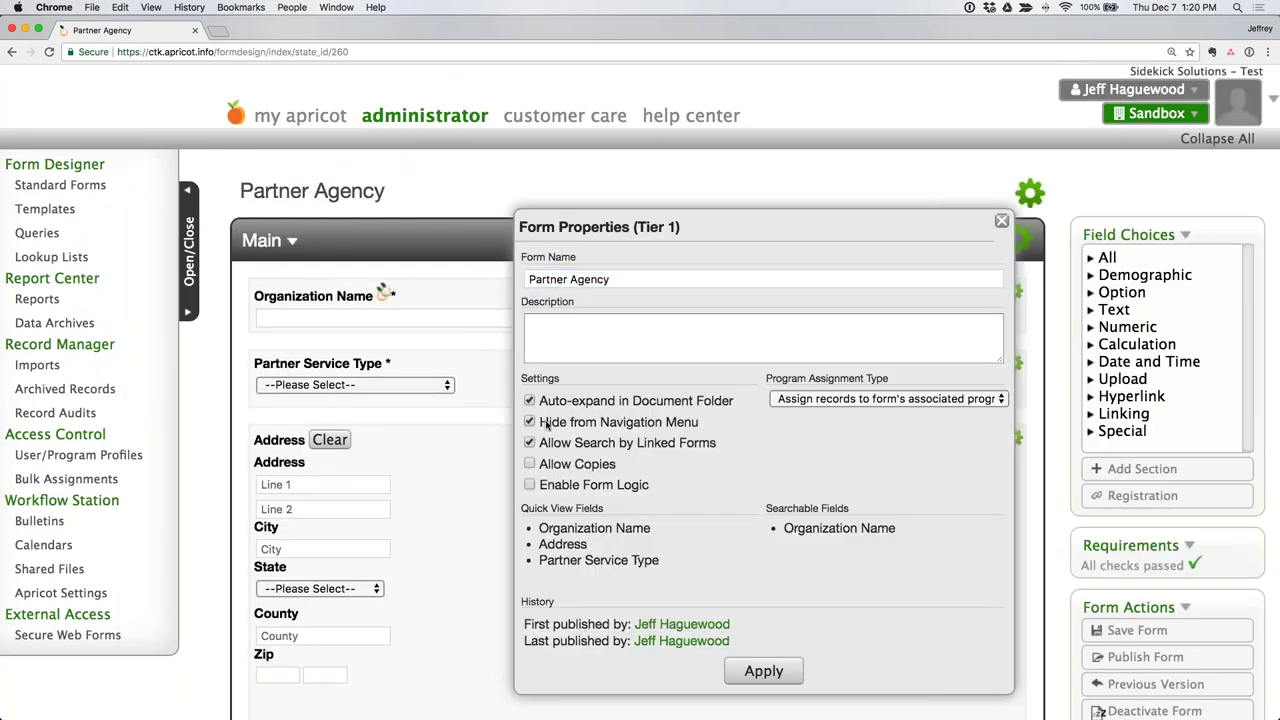
left_click(768, 676)
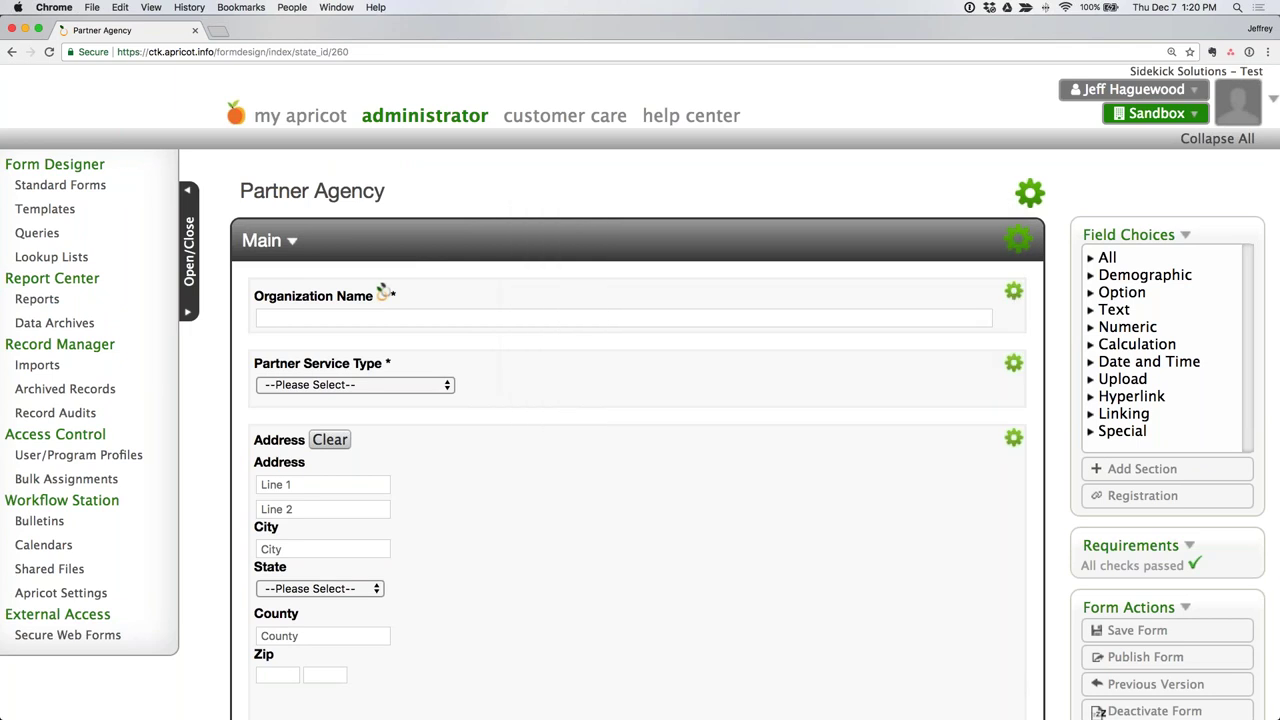
left_click(1167, 657)
Step: Return to My Apricot and expand the additional record searches to check where Partner Agency is listed
left_click(313, 119)
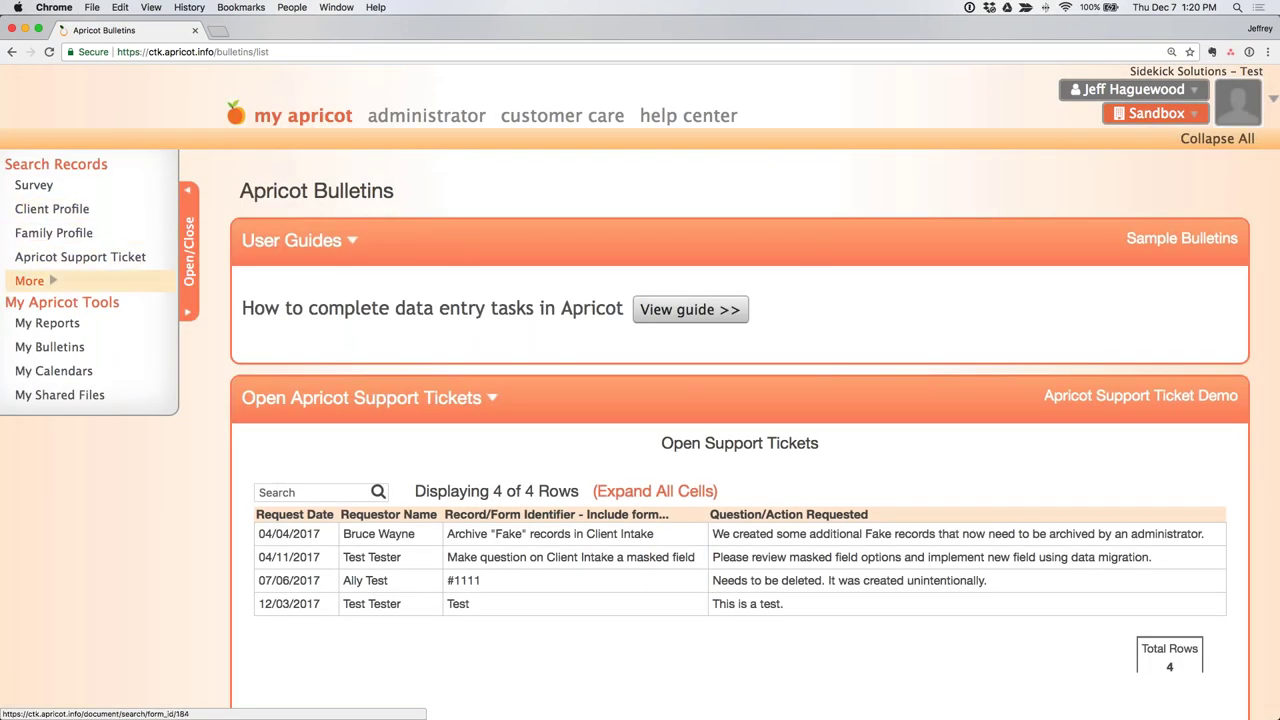
left_click(48, 282)
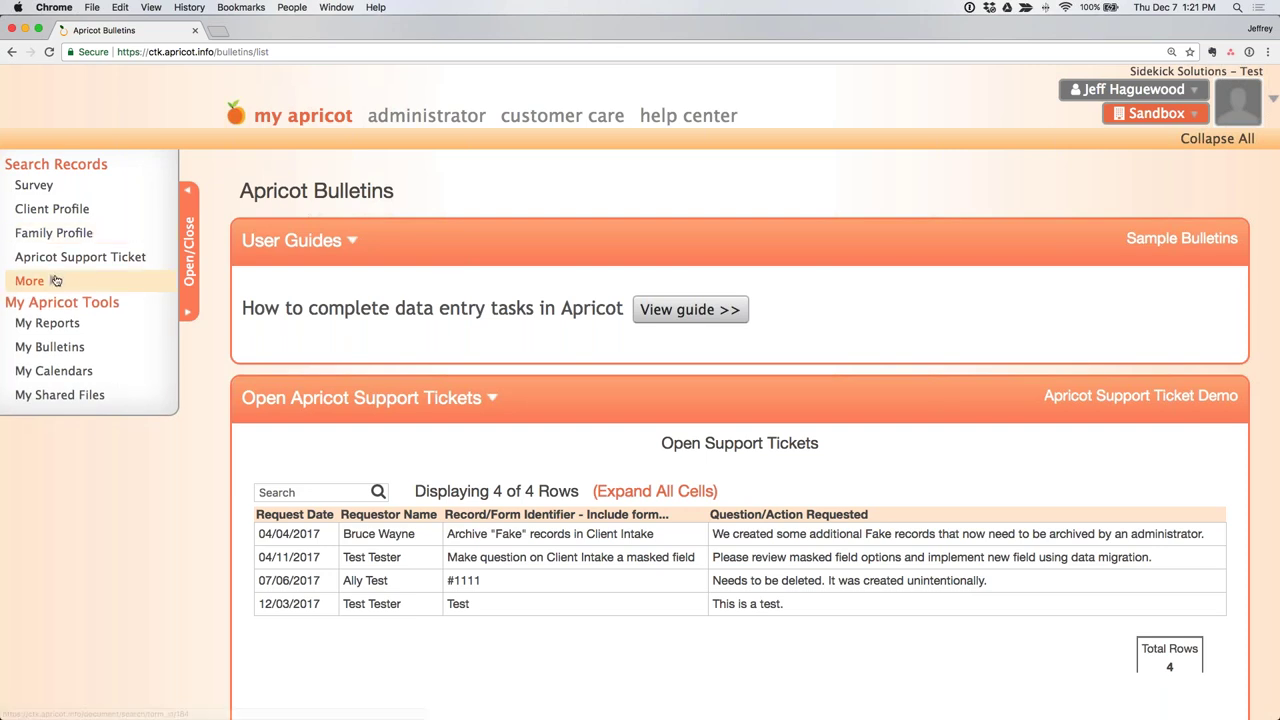
mouse_move(56, 281)
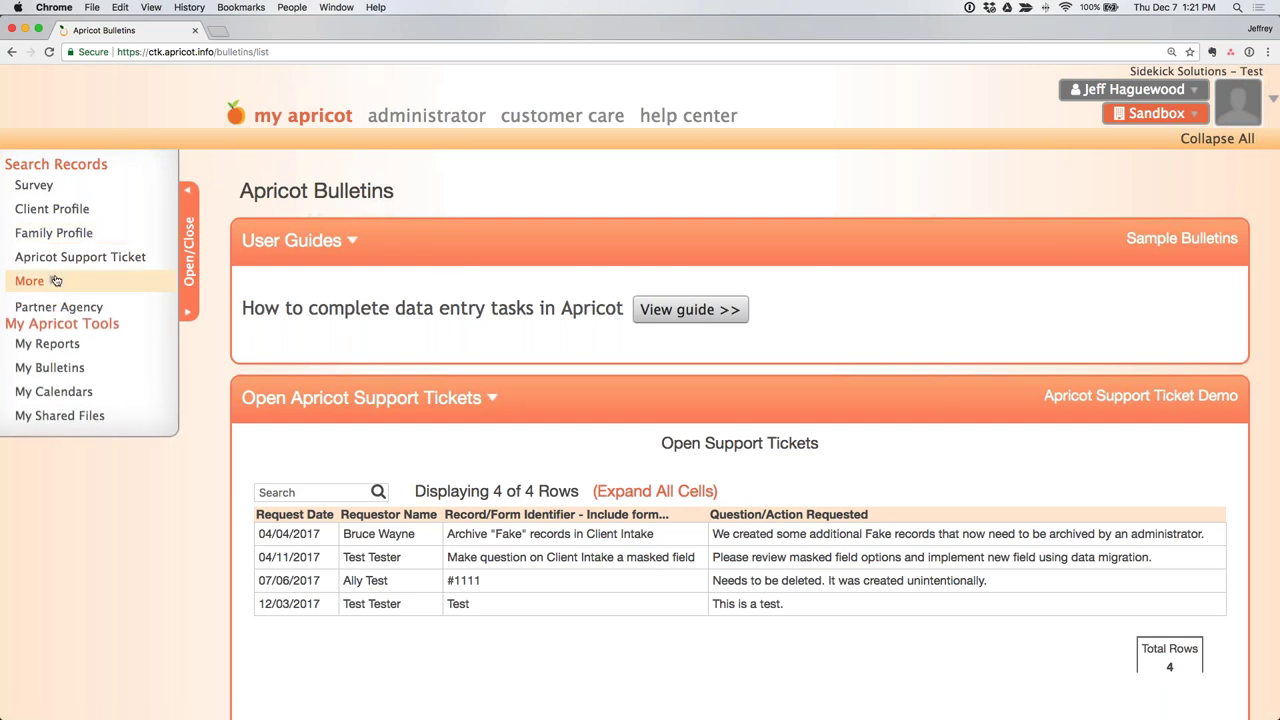
Step: Open the first listed client's document folder and start a new Individual Service Plan record from it
left_click(58, 208)
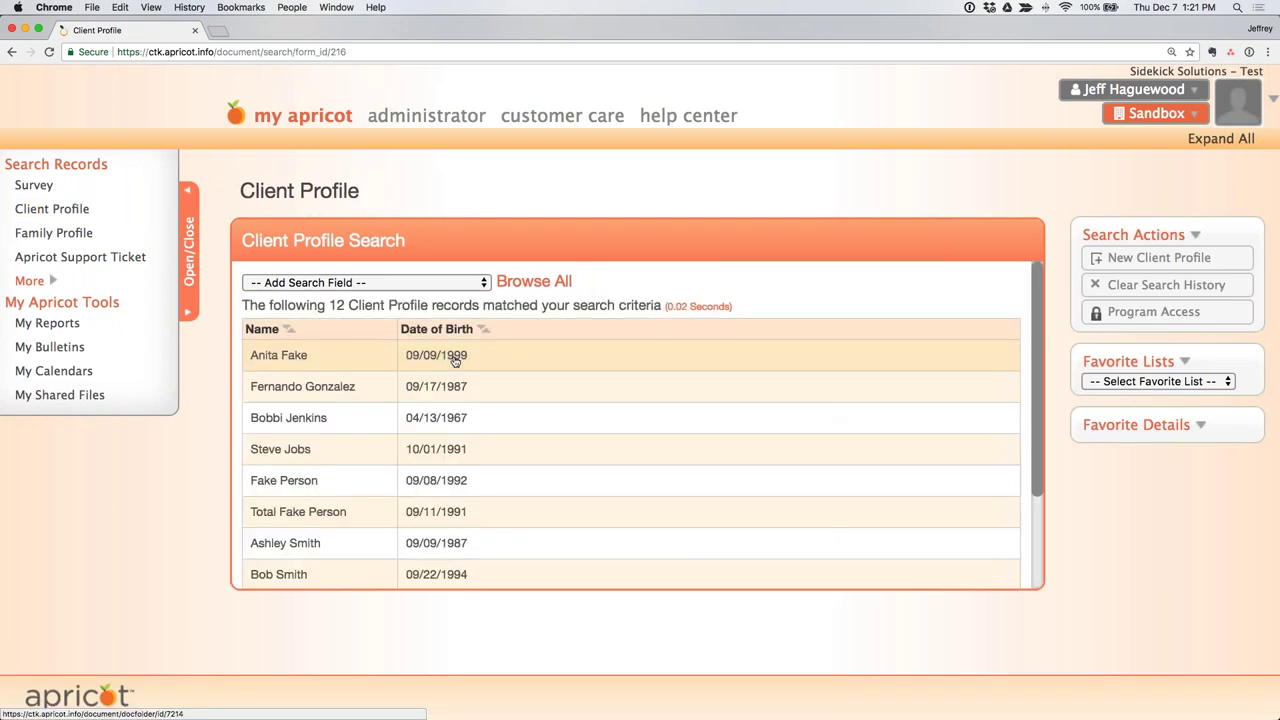
left_click(440, 360)
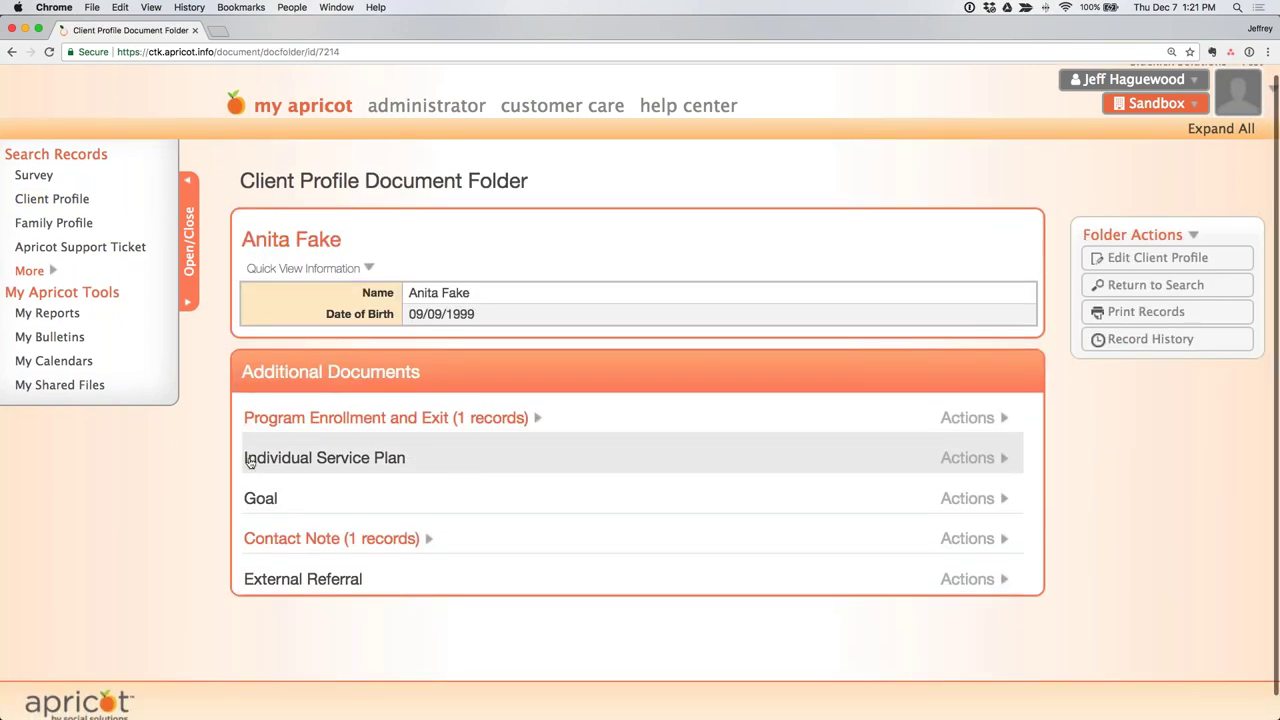
mouse_move(980, 462)
left_click(983, 492)
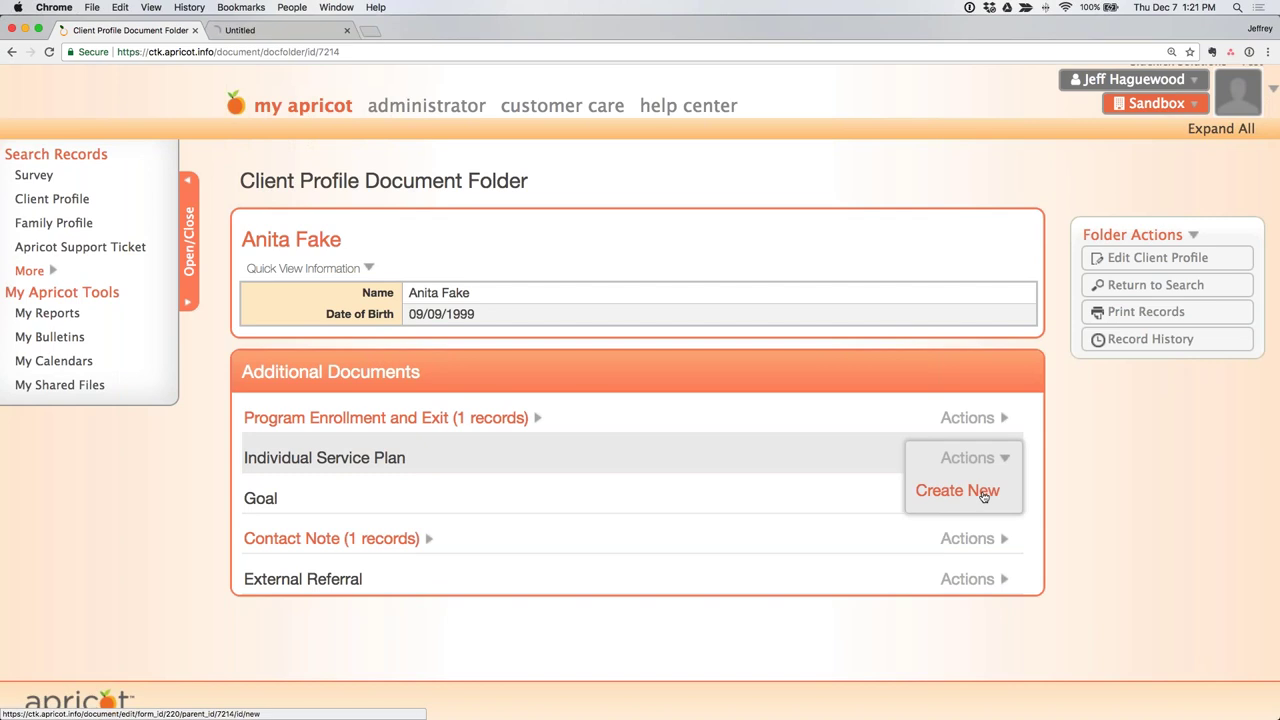
left_click(281, 33)
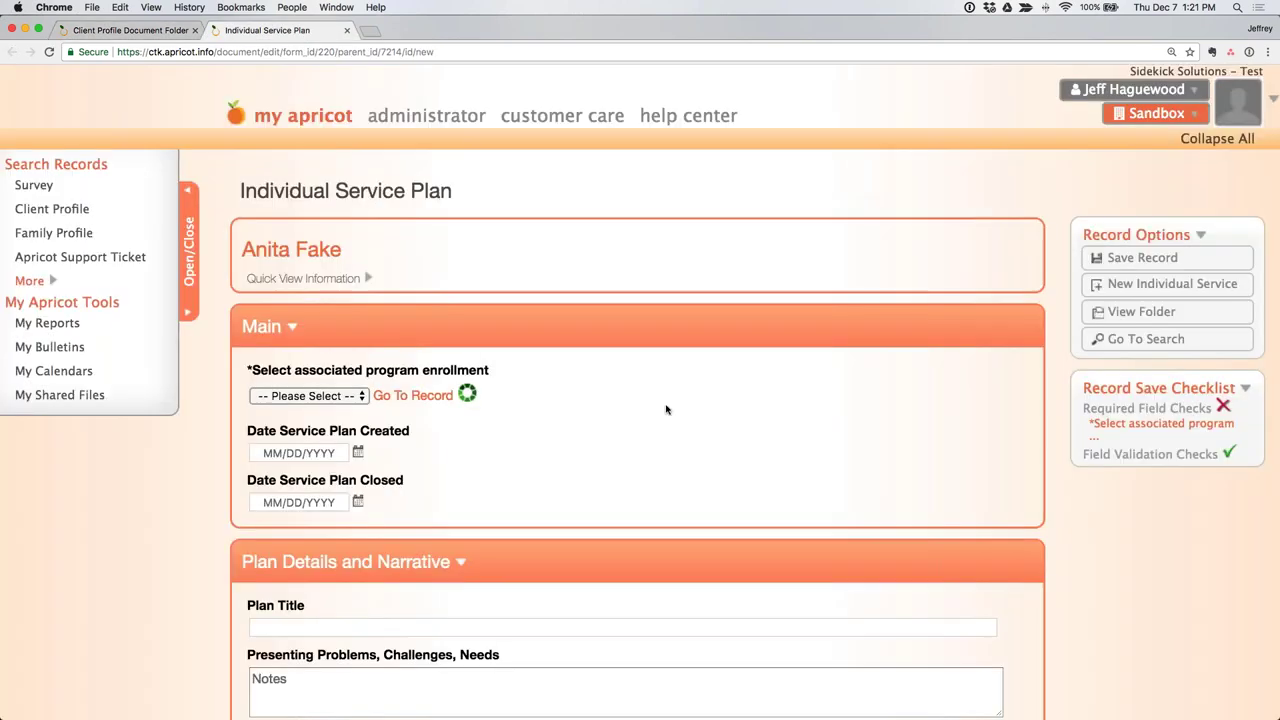
Step: Open a new linked goal from the service plan, inspect its associated program enrollment field, and cancel the goal
scroll(666, 409, "down", 10)
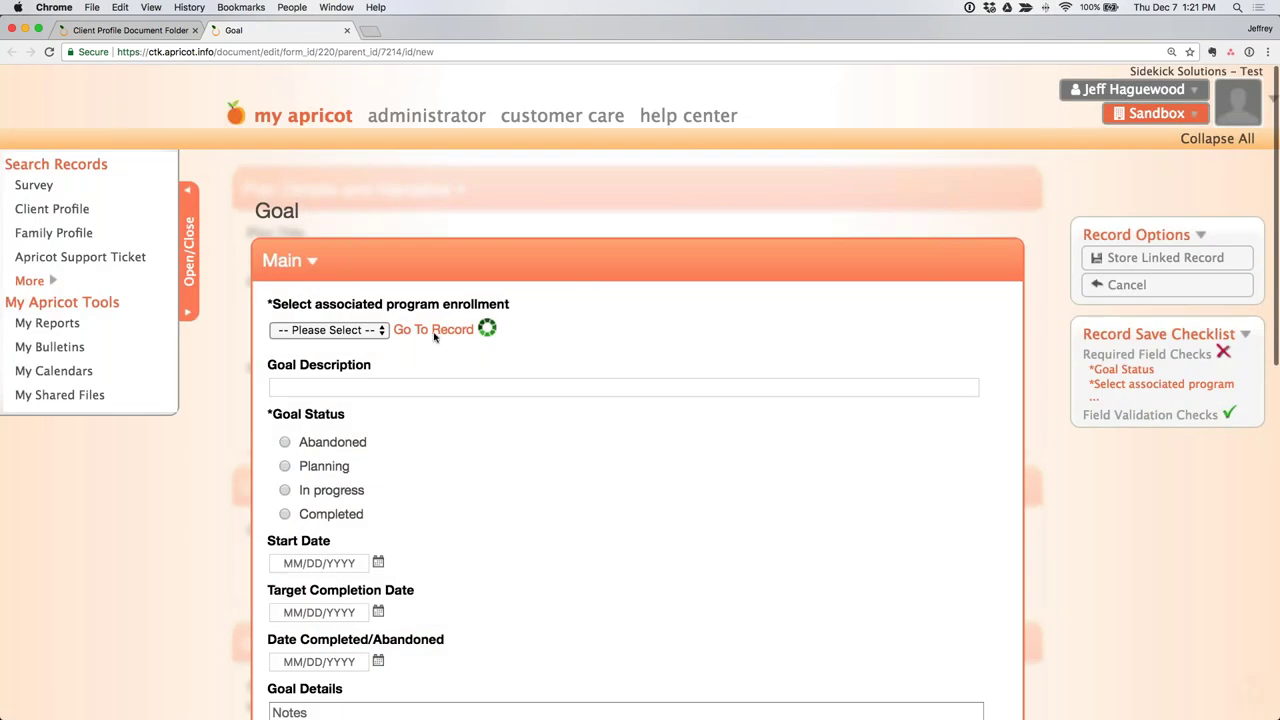
left_click(366, 328)
left_click(330, 326)
left_click(1166, 285)
left_click(768, 129)
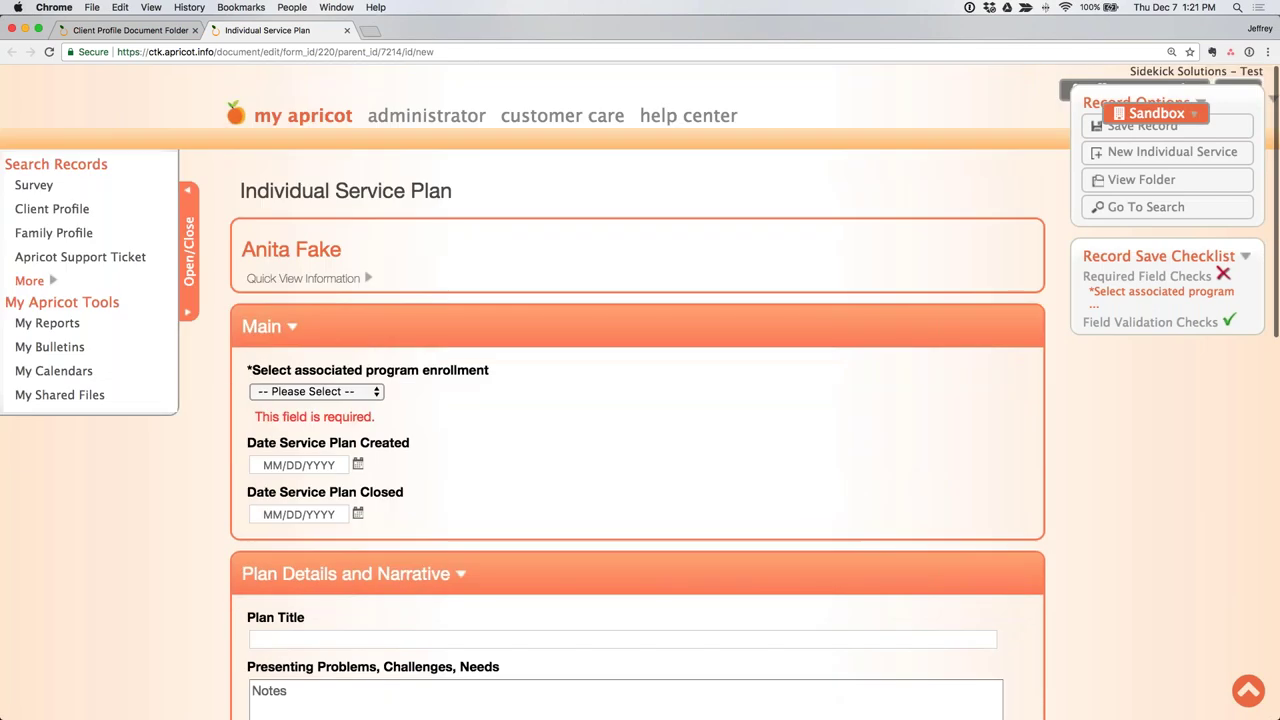
Step: Review the service plan's Goal Setting section, then return to the client's document folder and start a new Goal record there
scroll(509, 177, "down", 6)
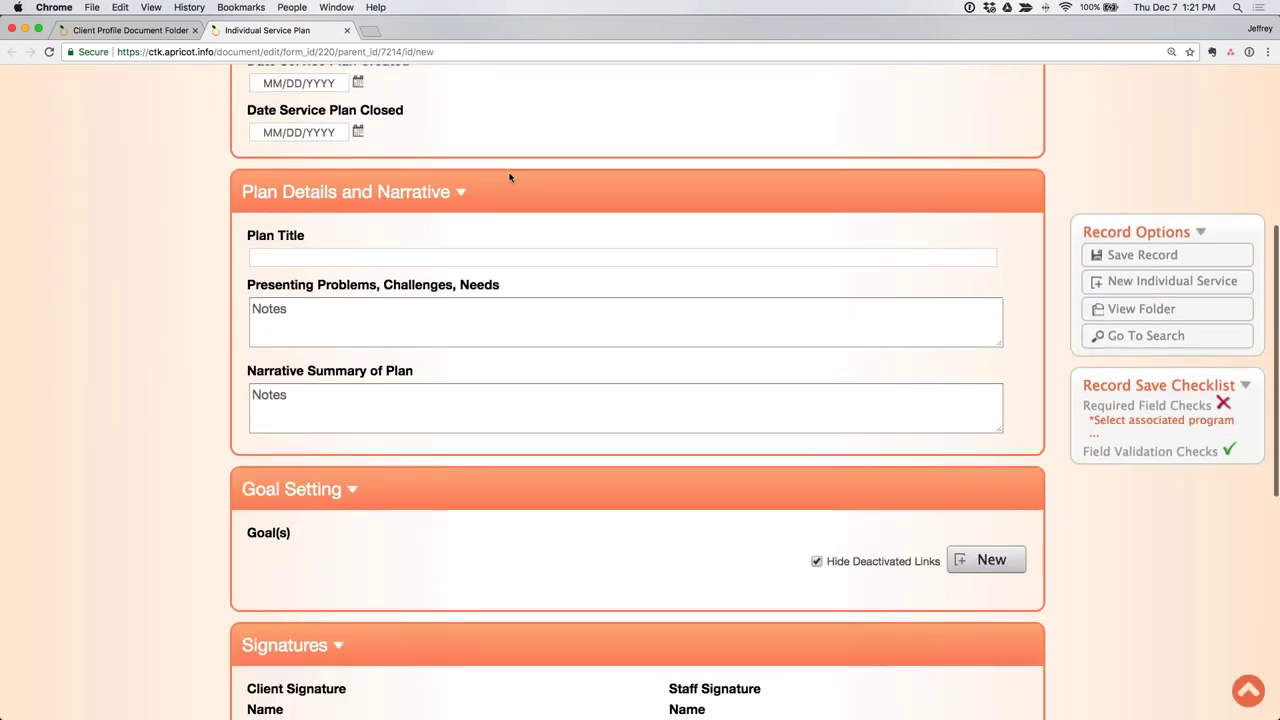
scroll(550, 220, "down", 2)
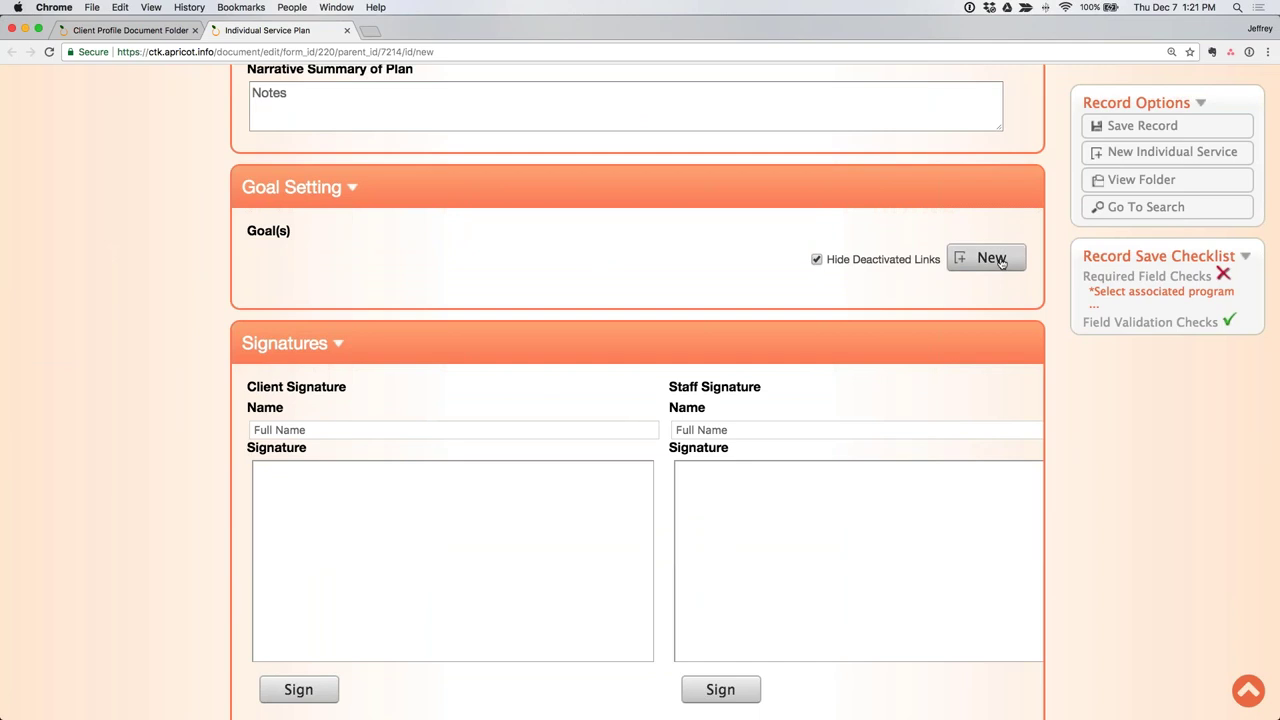
left_click(1130, 182)
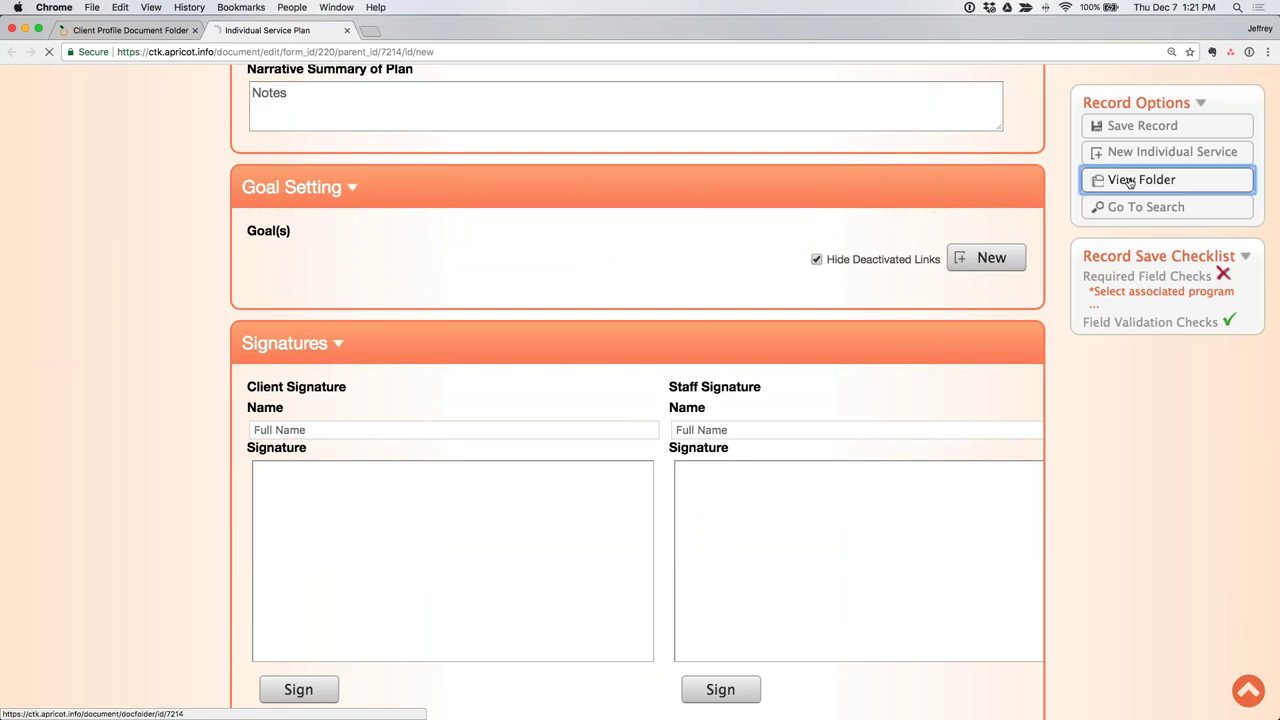
left_click(1000, 508)
left_click(984, 540)
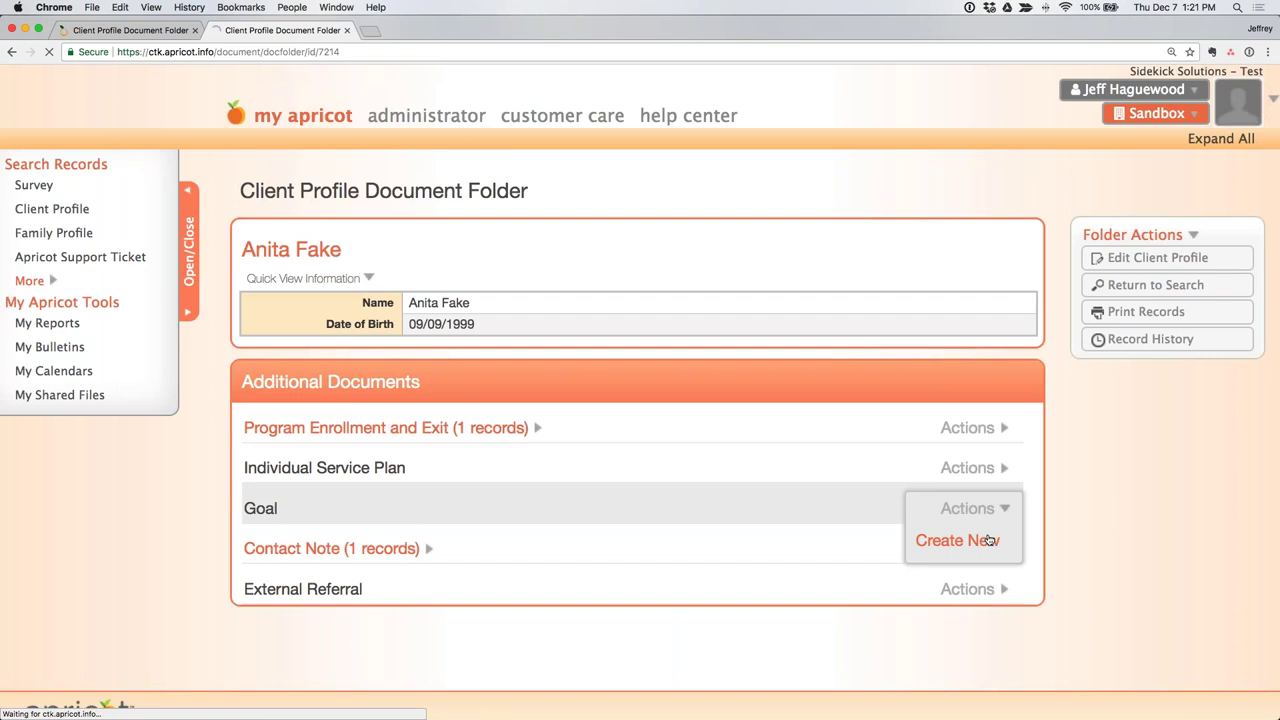
Step: Examine the fields of the standalone Goal record, including Goal Description, Goal Status and the dates
scroll(988, 537, "down", 2)
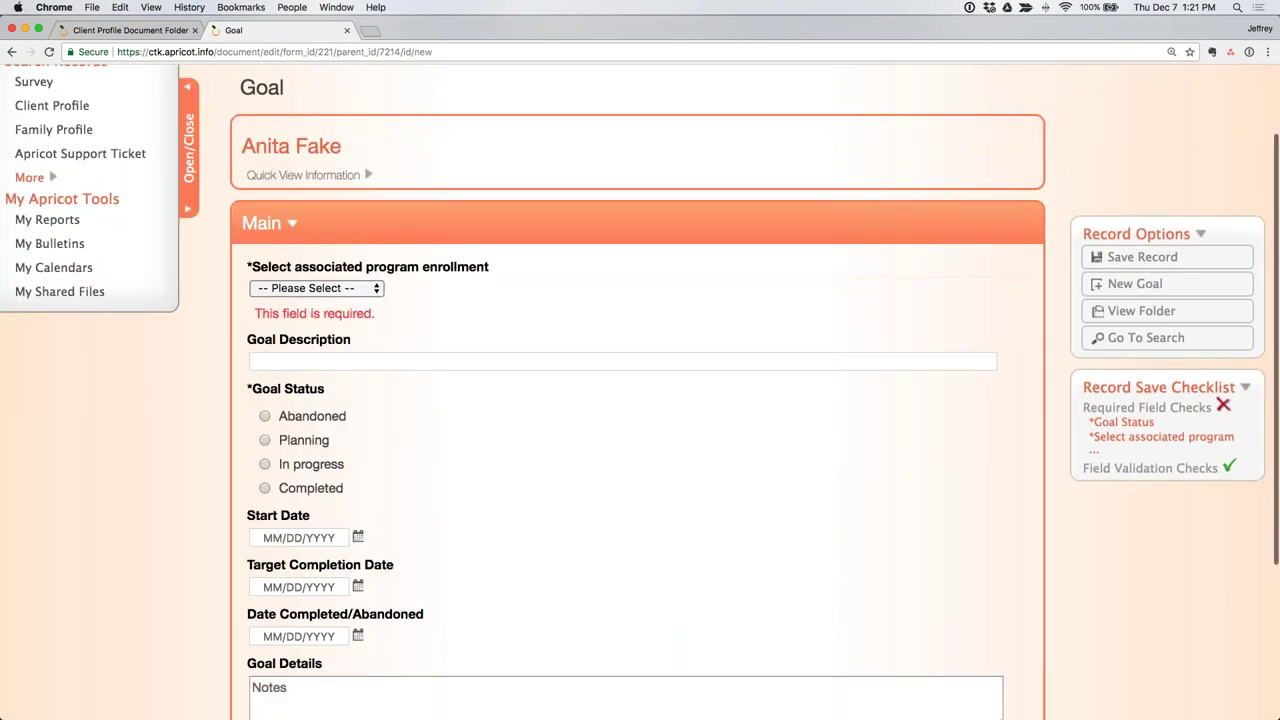
scroll(783, 336, "down", 3)
scroll(783, 336, "up", 3)
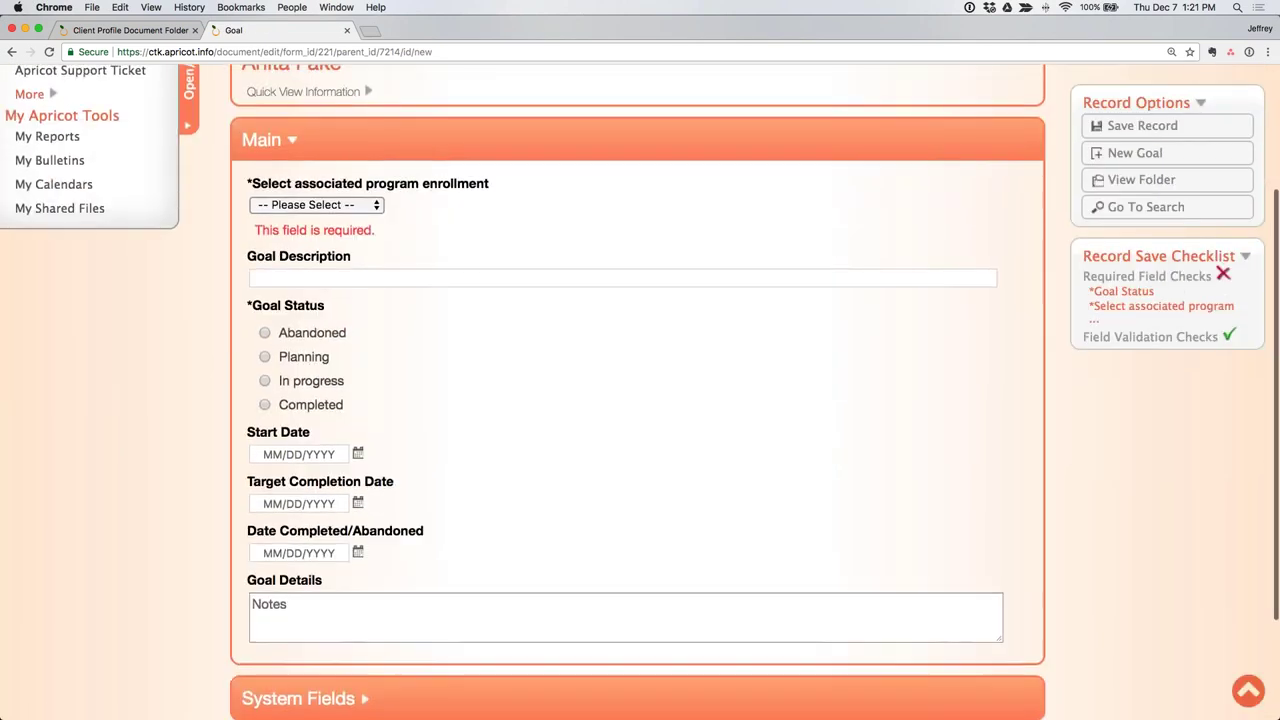
left_click(400, 277)
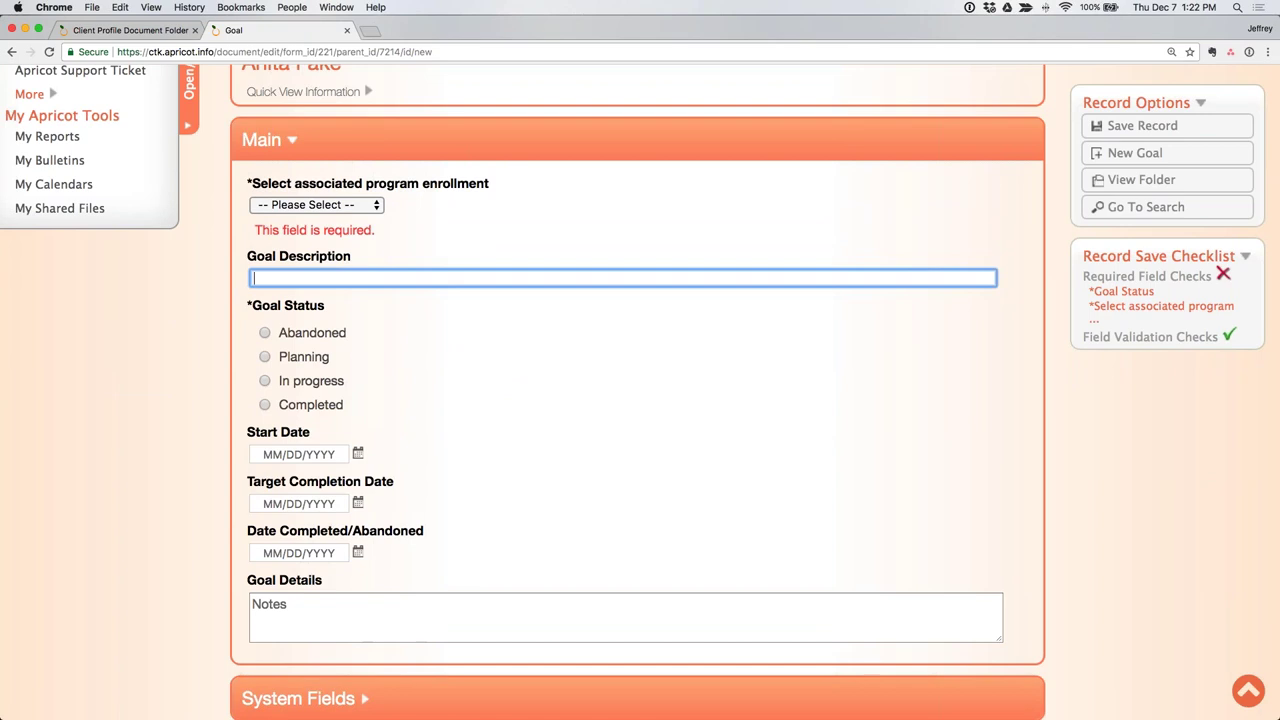
scroll(640, 392, "up", 3)
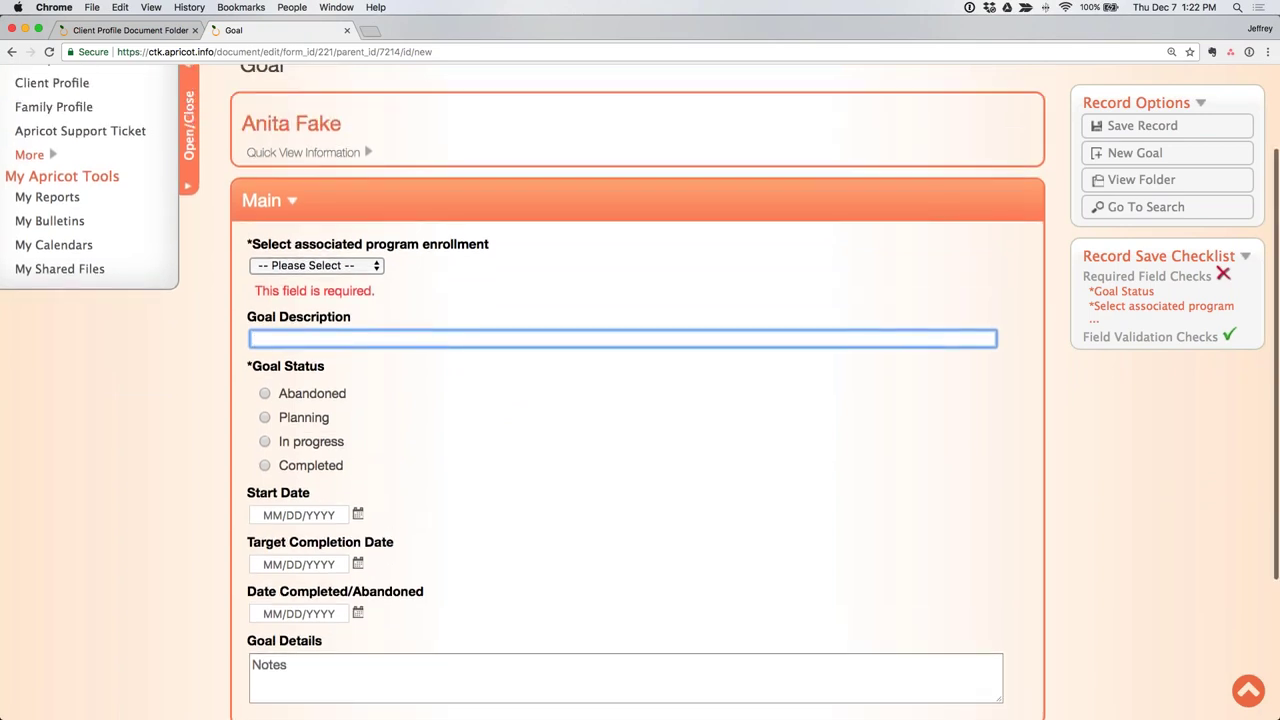
scroll(640, 400, "up", 1)
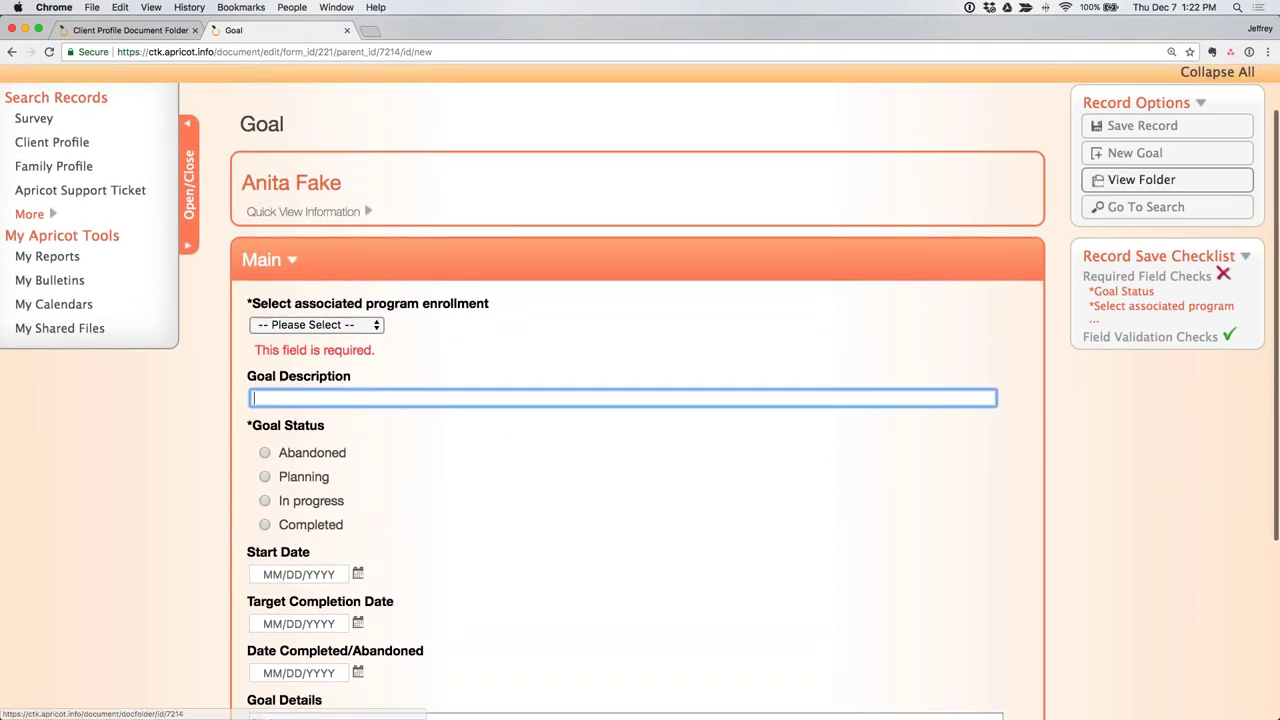
Step: Open the Goal form under Client Profile for editing from the administrator's standard forms list
scroll(380, 150, "up", 2)
left_click(408, 117)
left_click(60, 185)
scroll(362, 298, "down", 1)
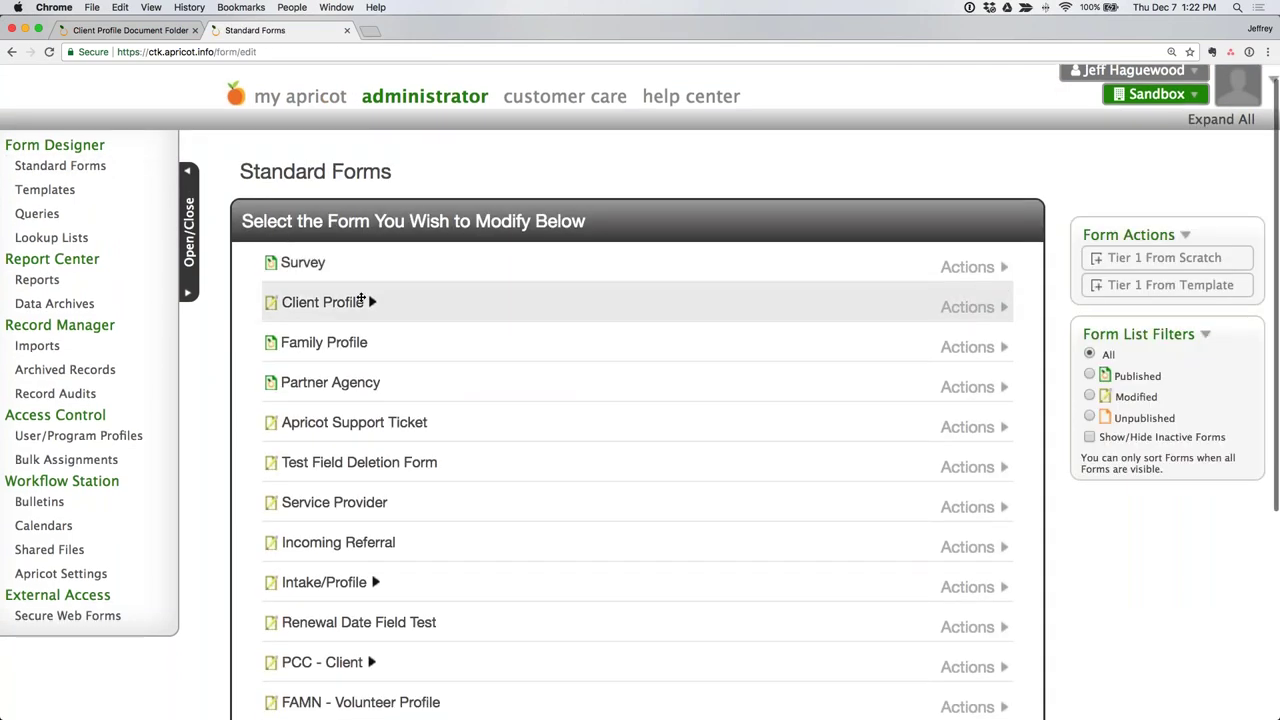
left_click(362, 300)
scroll(900, 400, "down", 1)
left_click(970, 388)
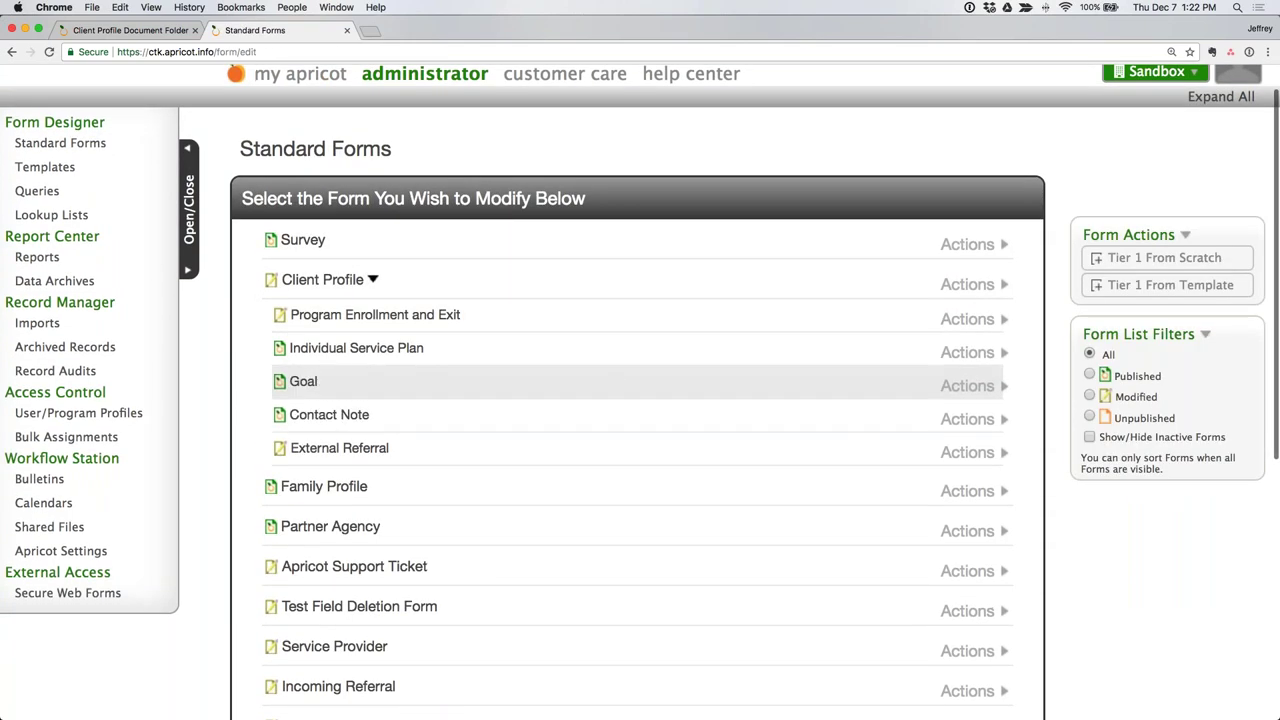
left_click(986, 418)
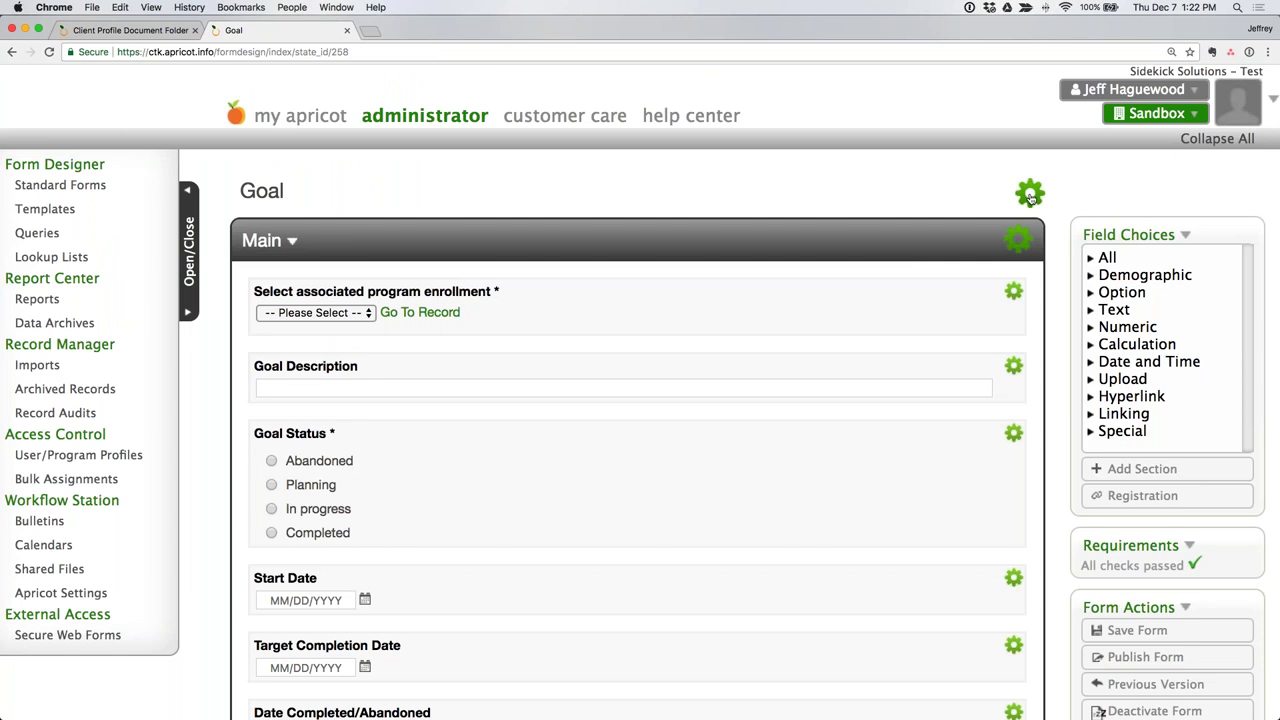
Step: Set the Goal form to be hidden from the document folder, apply the property and publish the form
left_click(530, 321)
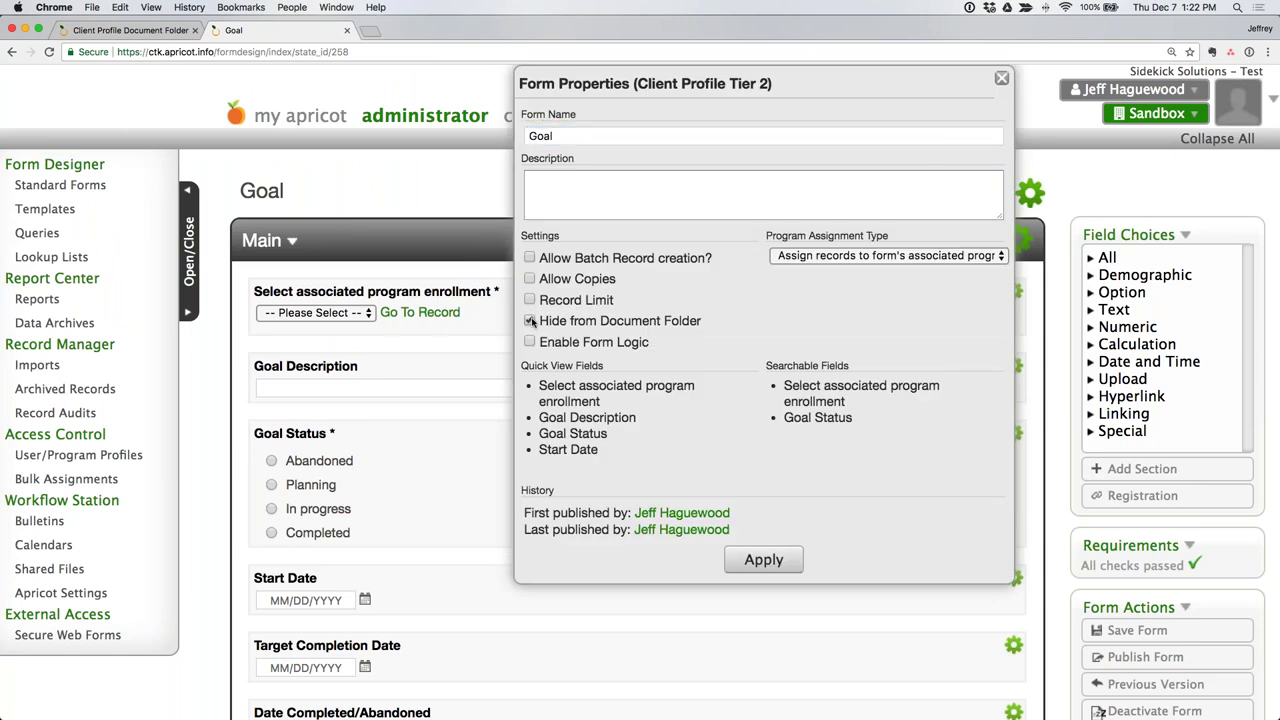
left_click(764, 560)
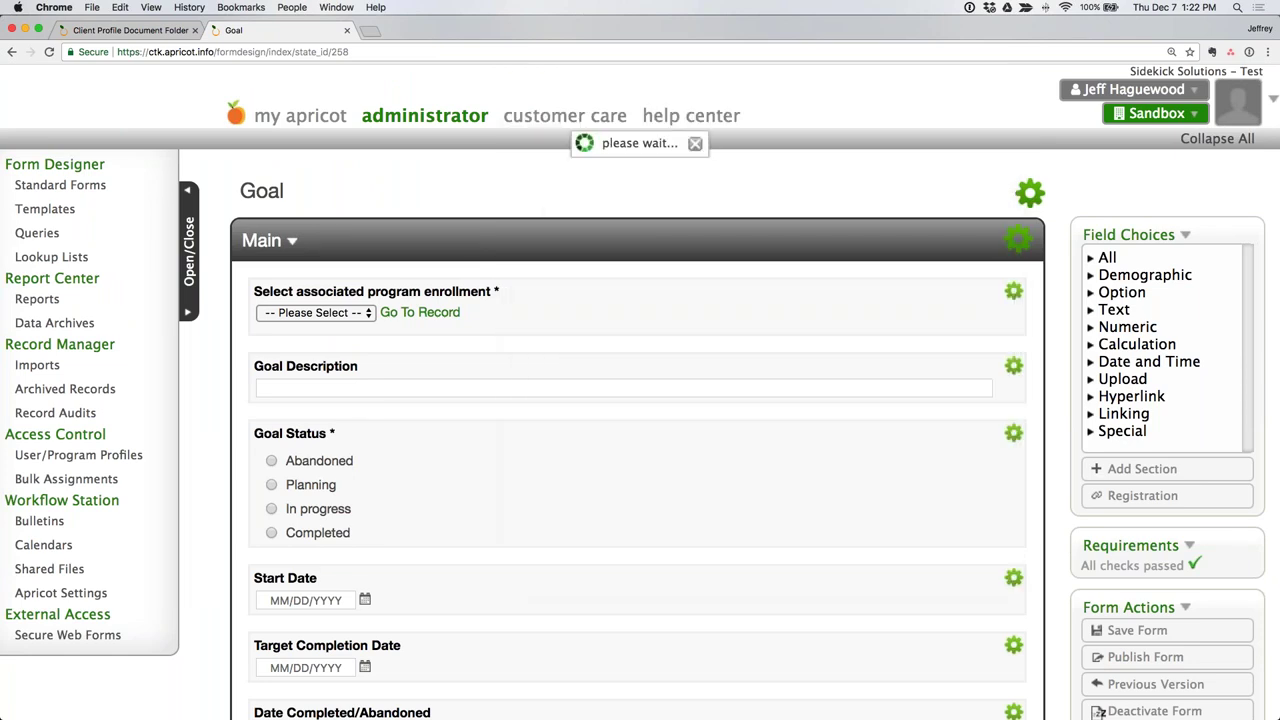
left_click(1125, 663)
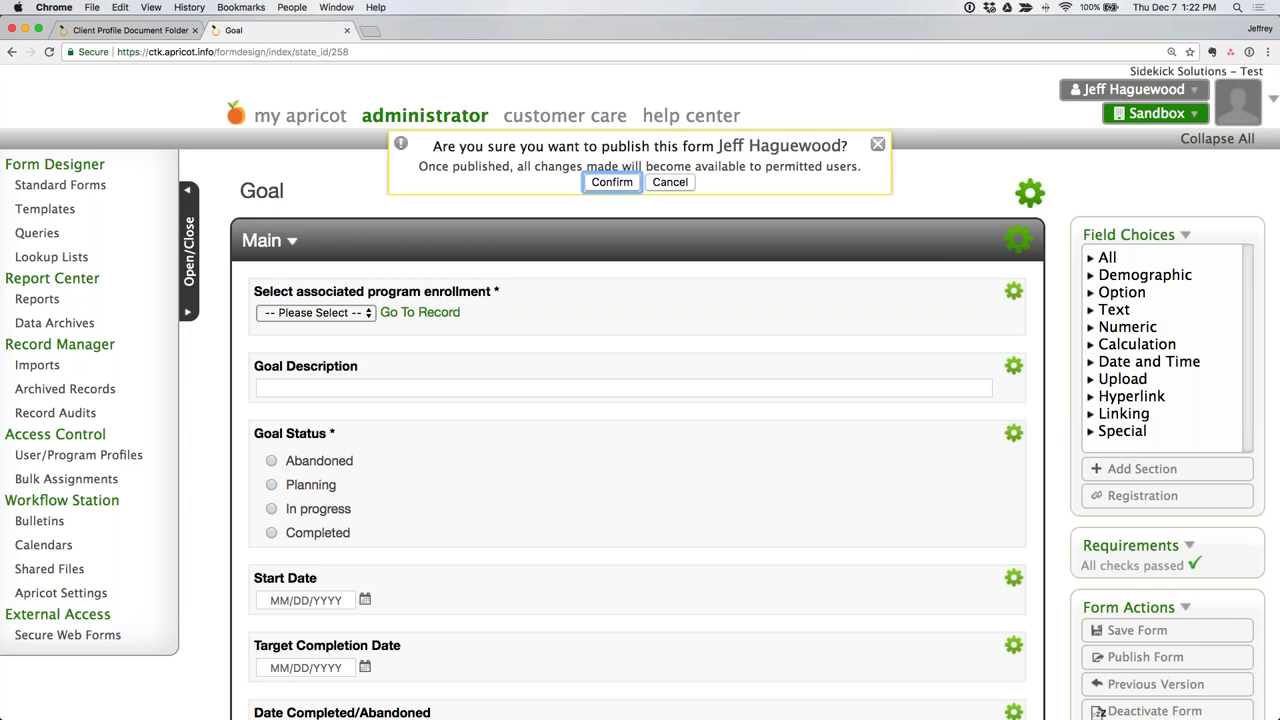
key("Return")
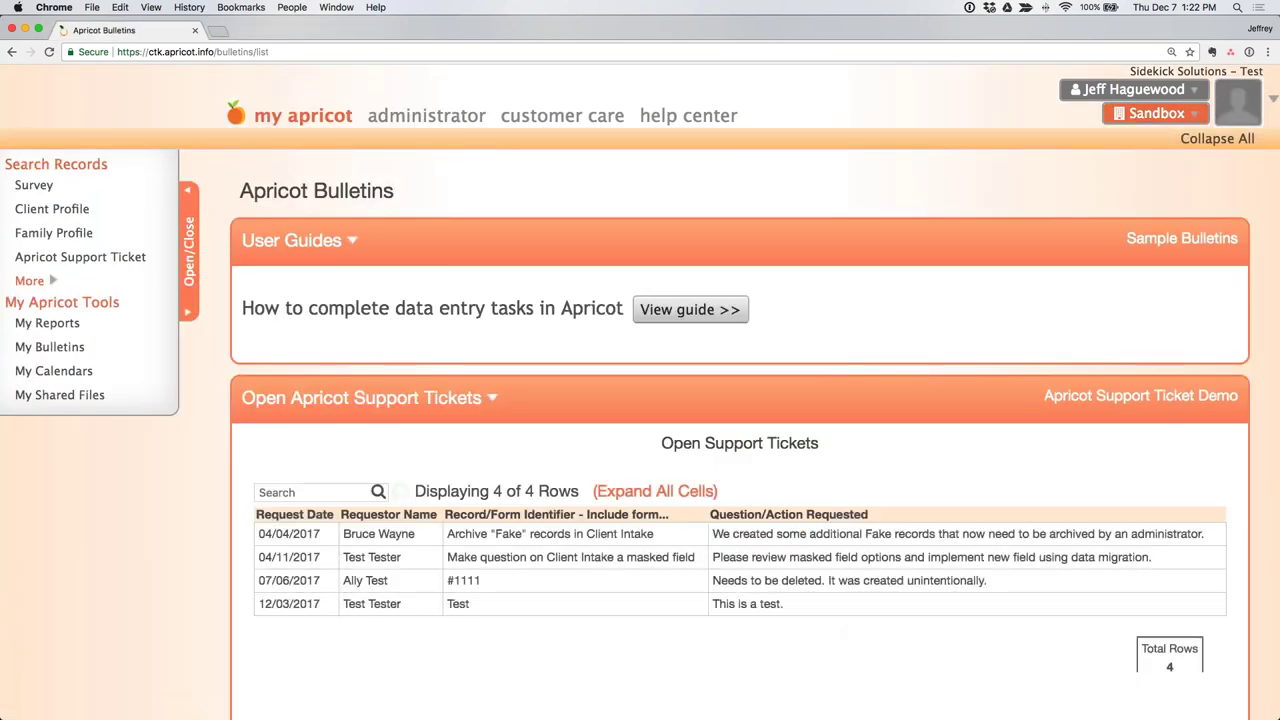
Step: Close the extra browser tab and reopen the first listed client's document folder to check its additional documents
left_click(195, 30)
left_click(62, 208)
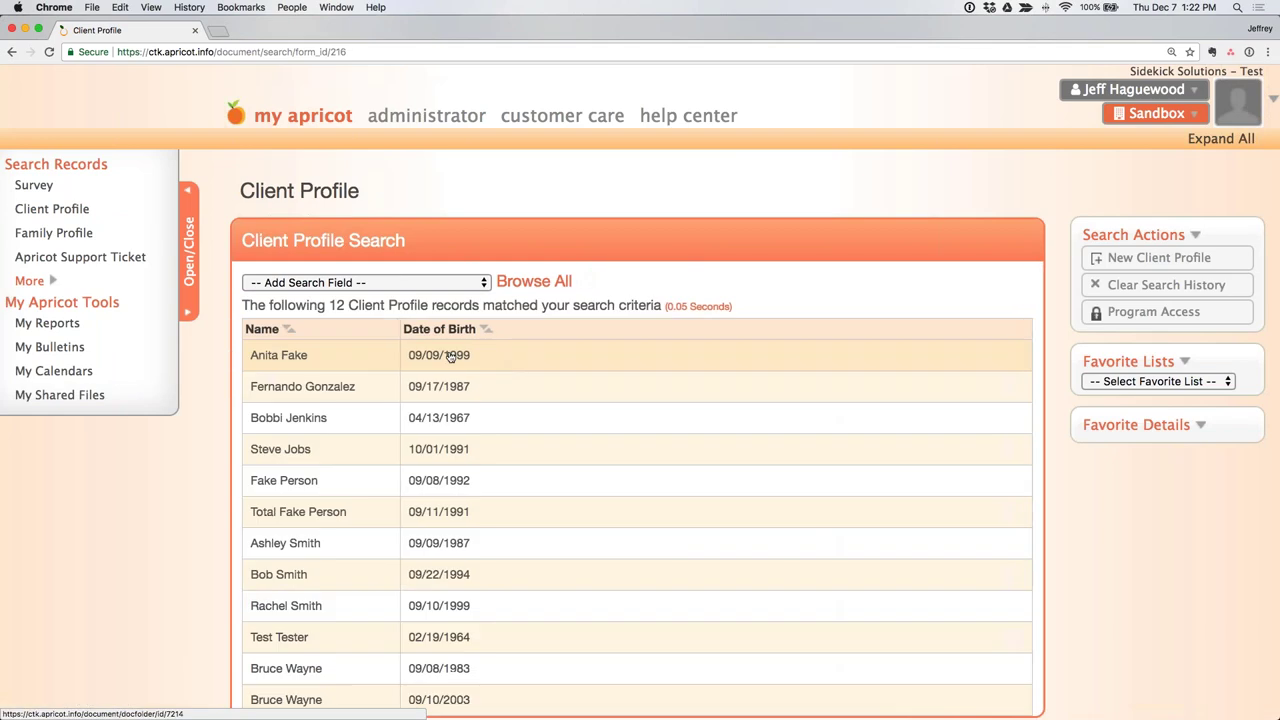
left_click(506, 369)
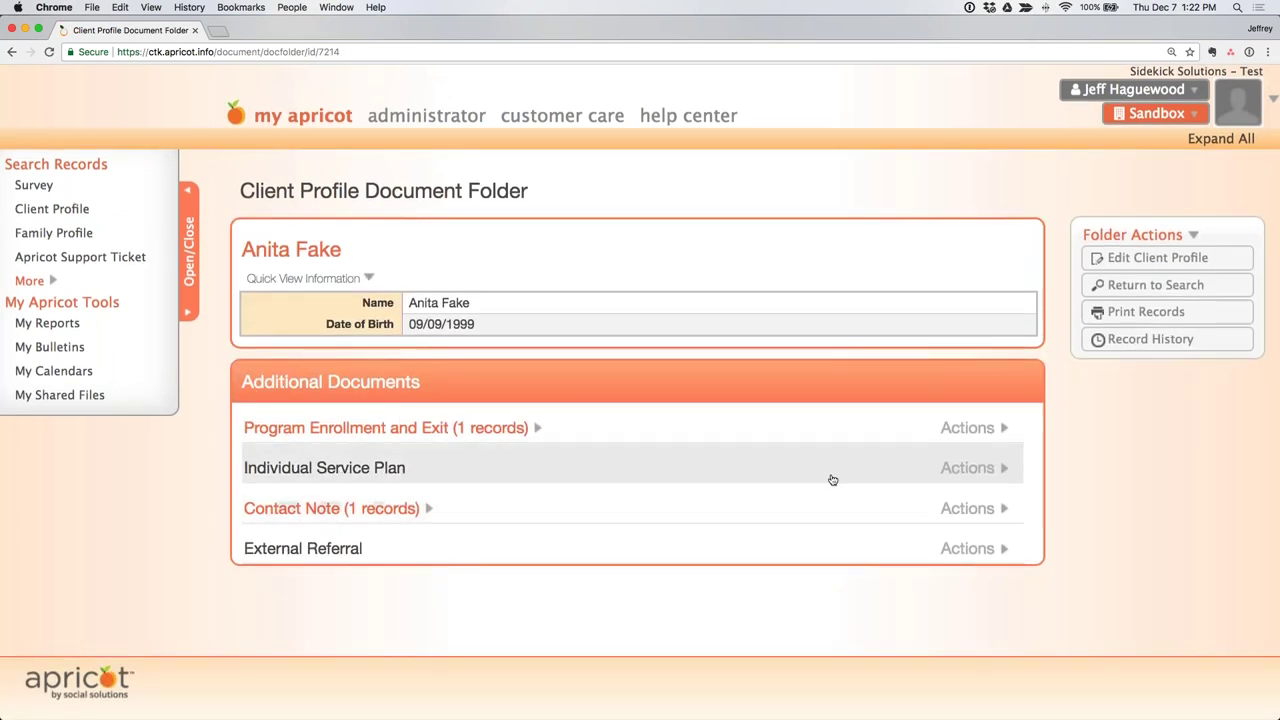
Step: Start a new Individual Service Plan from the client's folder and view its Goal Setting section
left_click(969, 468)
left_click(976, 501)
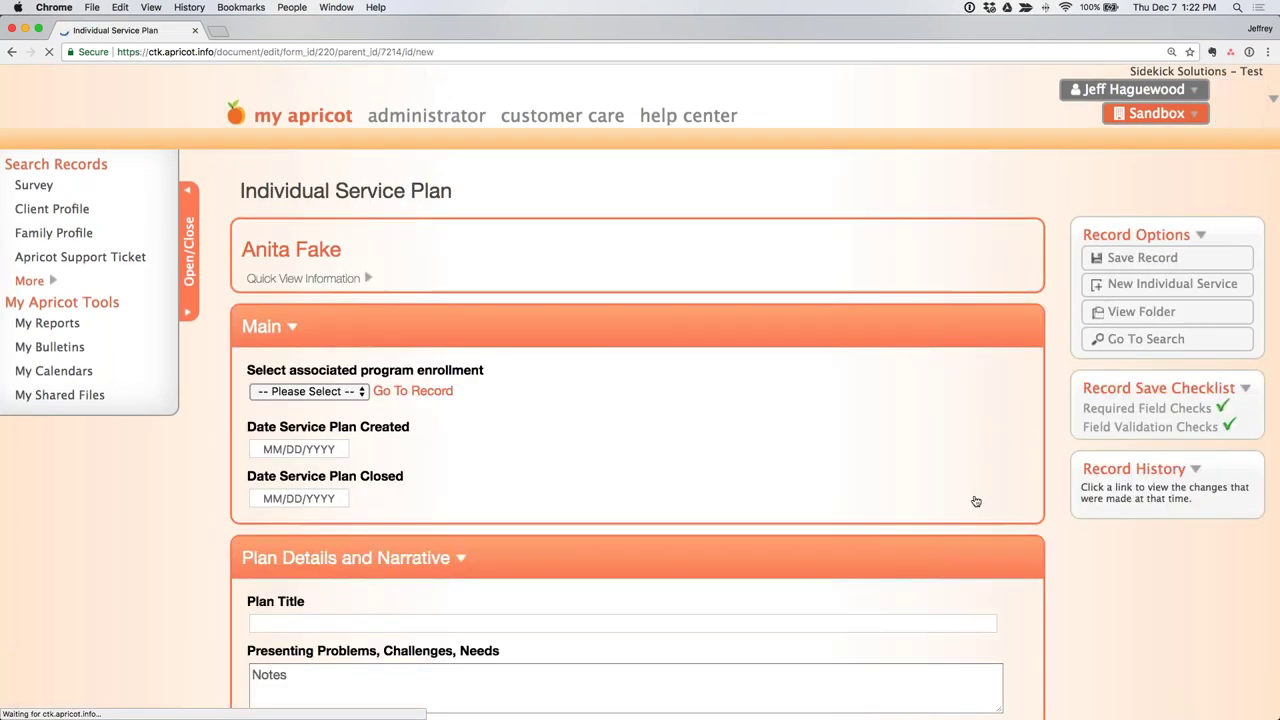
scroll(851, 420, "down", 5)
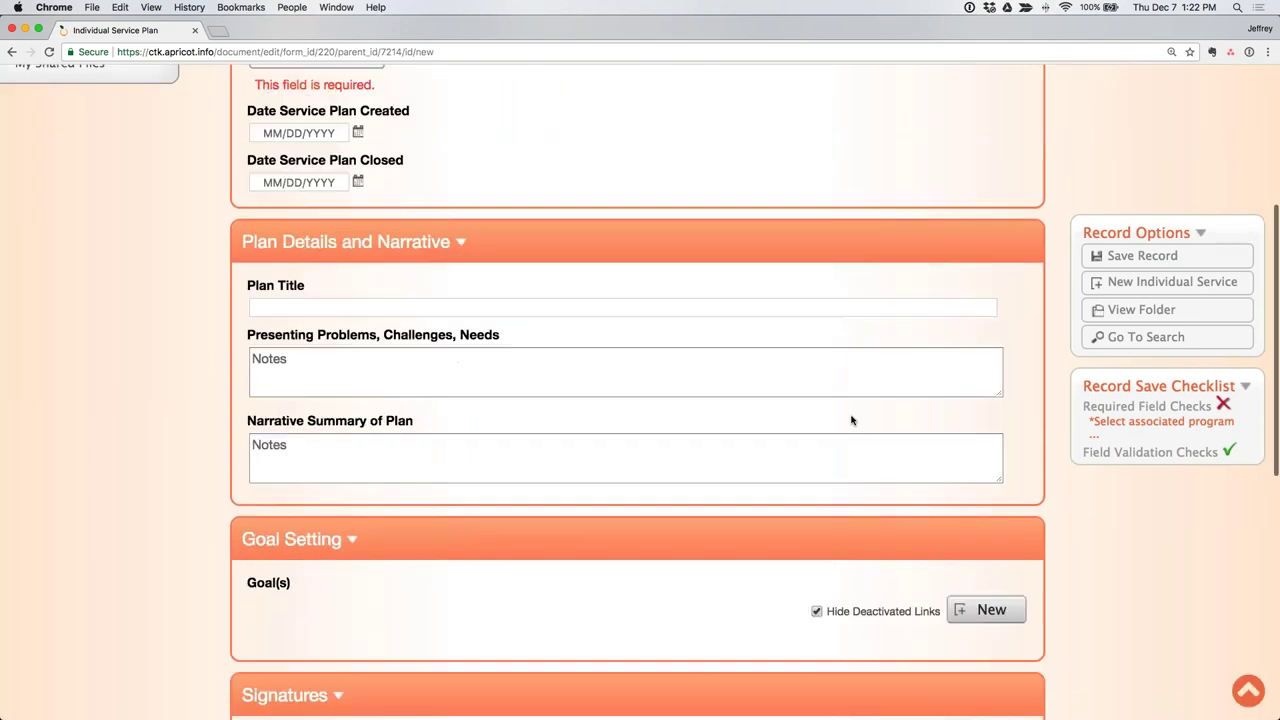
Step: Review the new Individual Service Plan form, including its option to create goals in the Goal Setting section
scroll(851, 420, "down", 2)
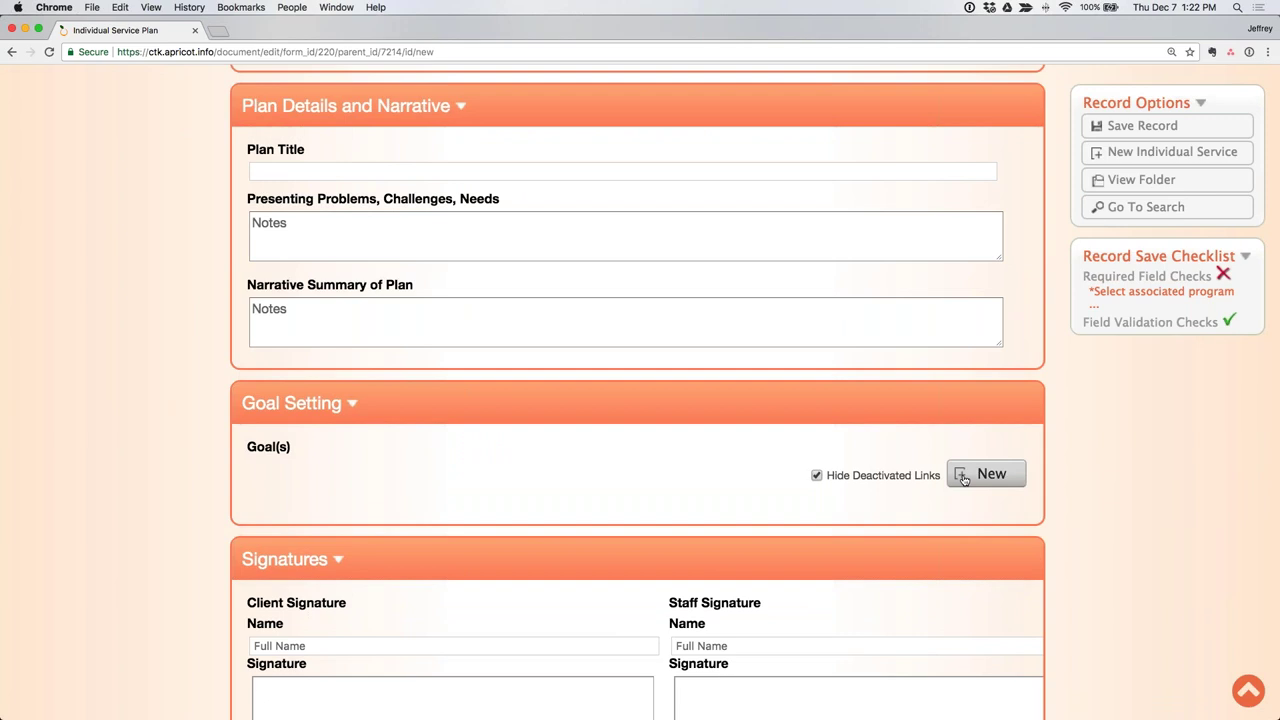
left_click(963, 479)
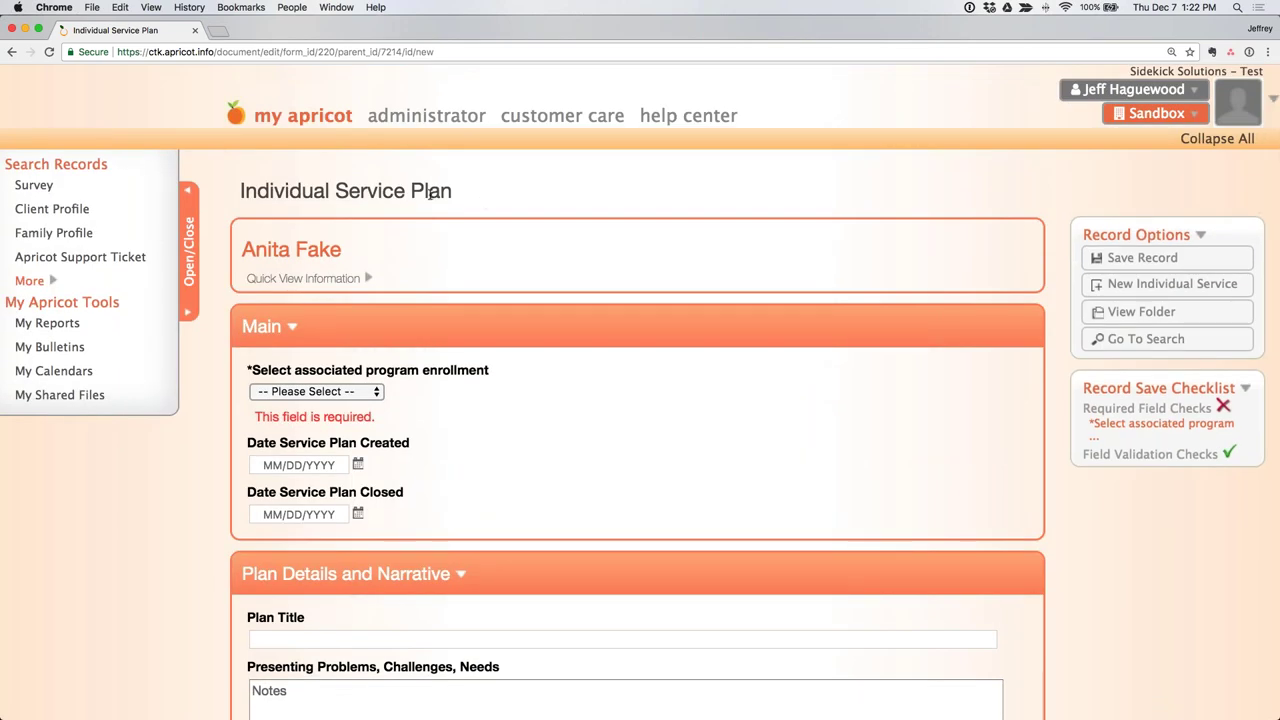
left_click_drag(452, 193, 369, 197)
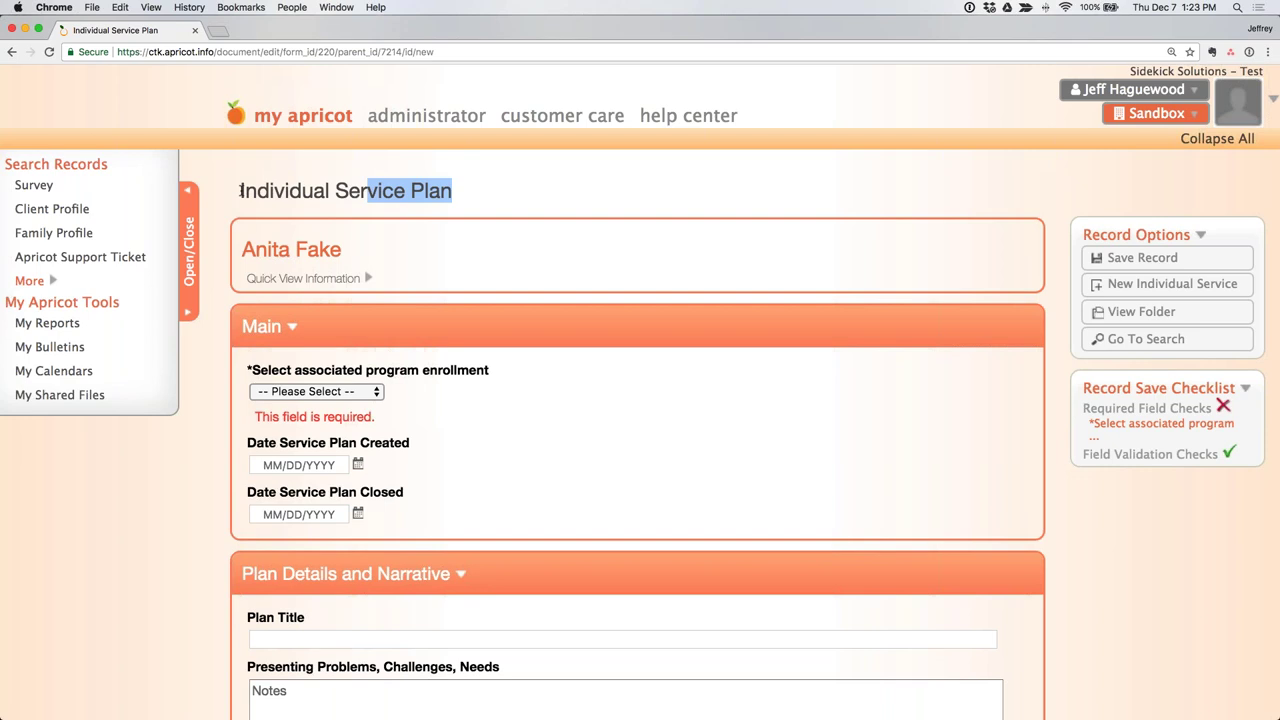
scroll(240, 190, "down", 2)
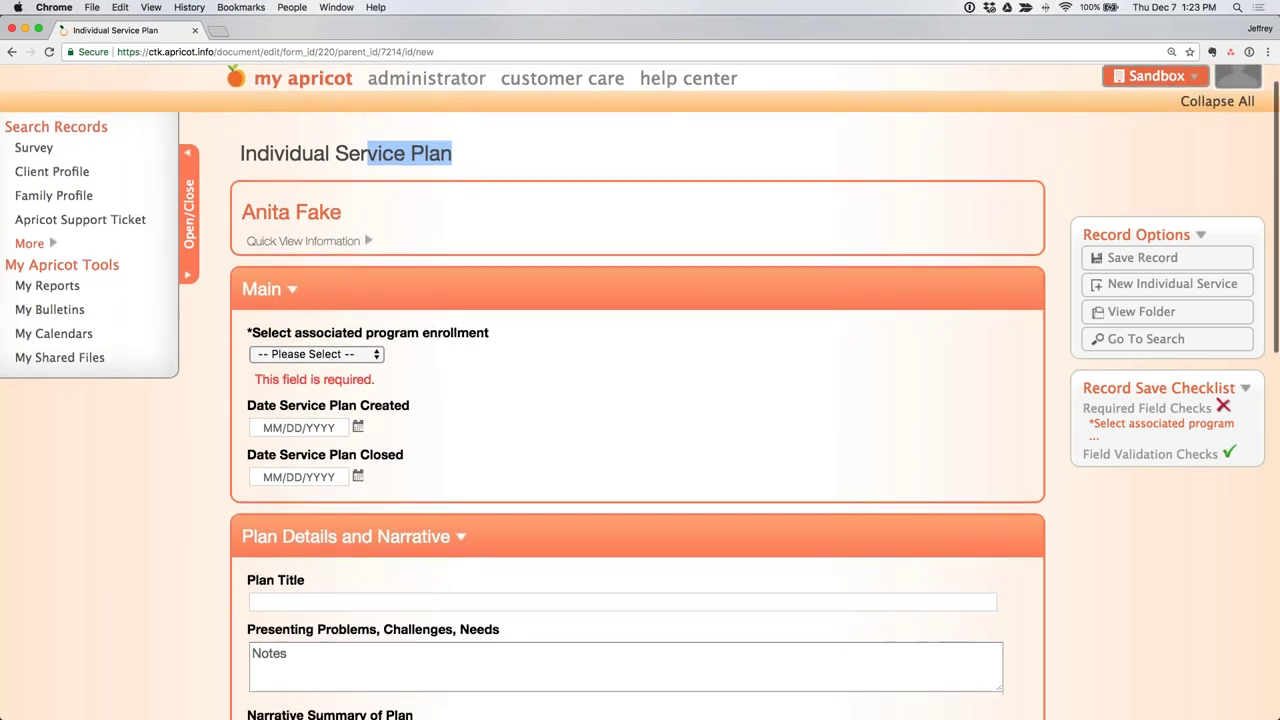
scroll(640, 392, "down", 2)
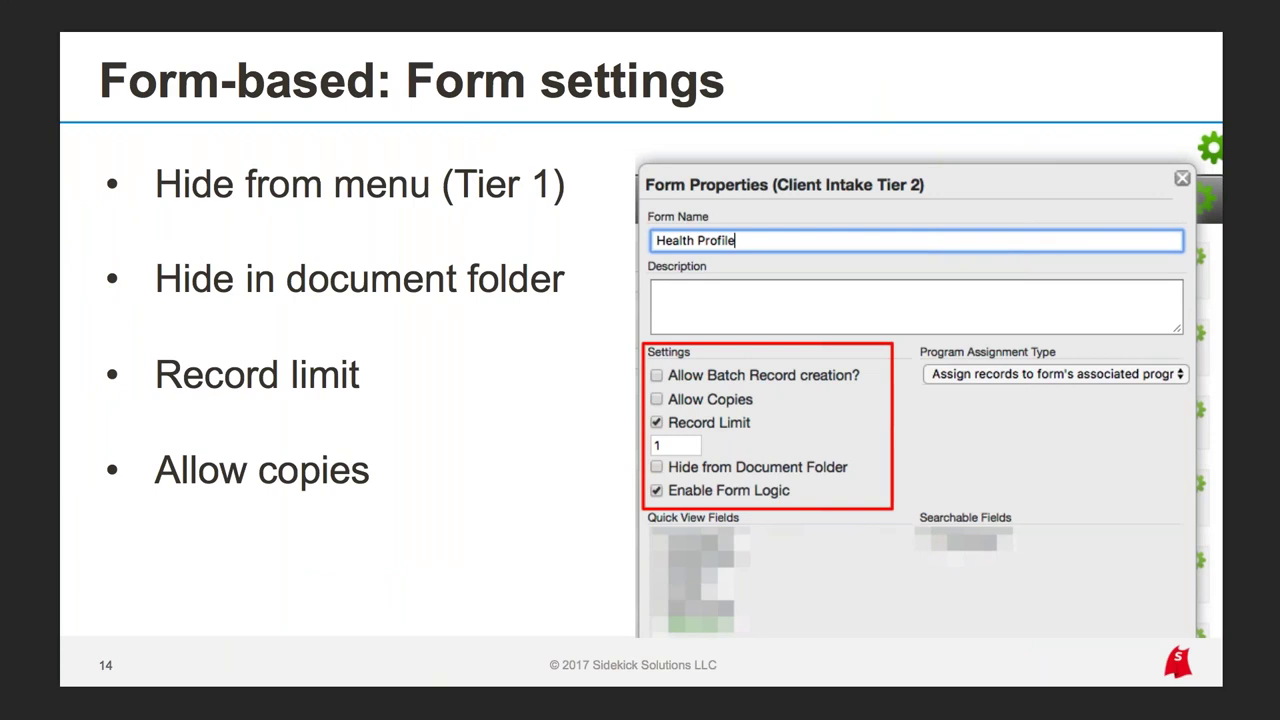
key("Right")
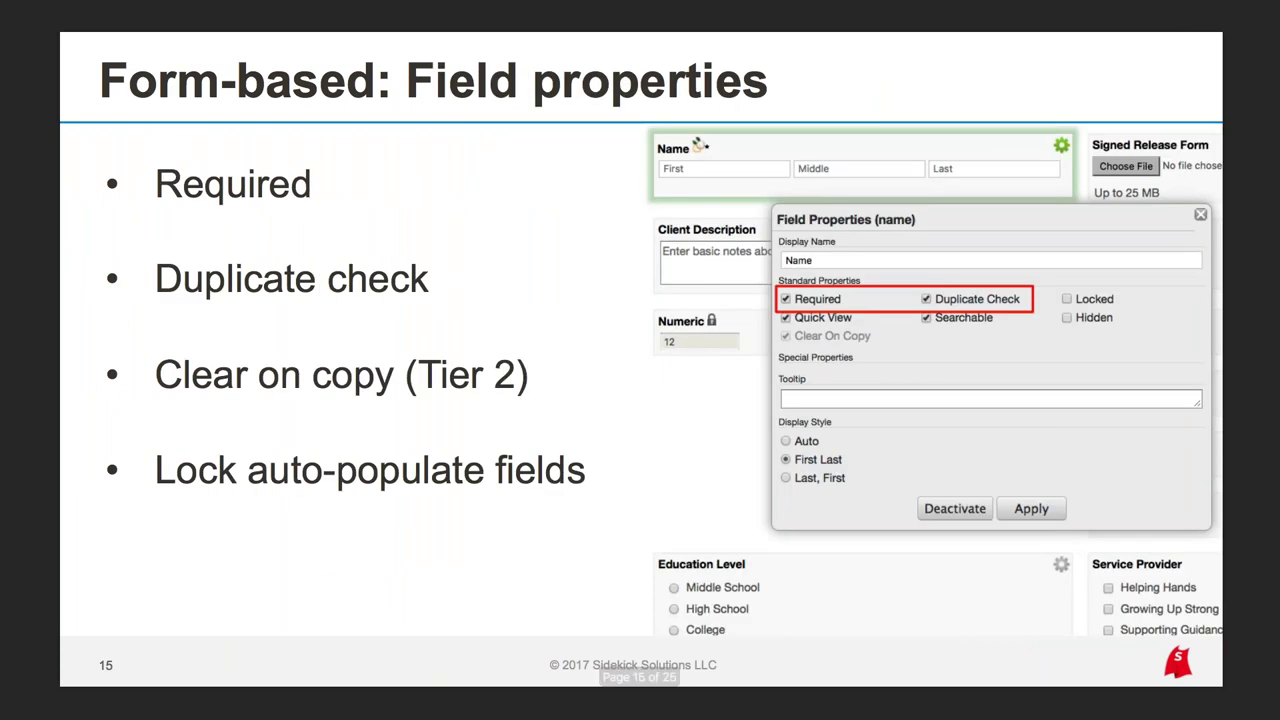
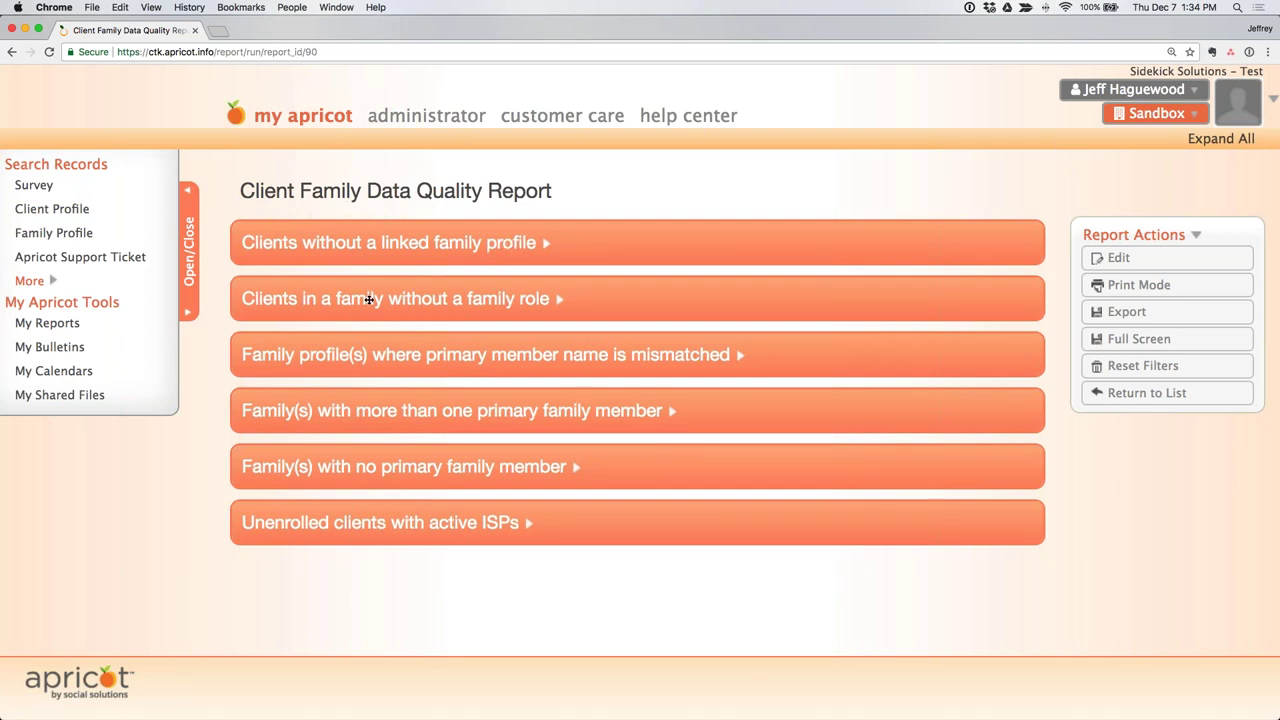
Step: Open the first listed client's profile for editing and go to its Linked Family Profile section
left_click(90, 209)
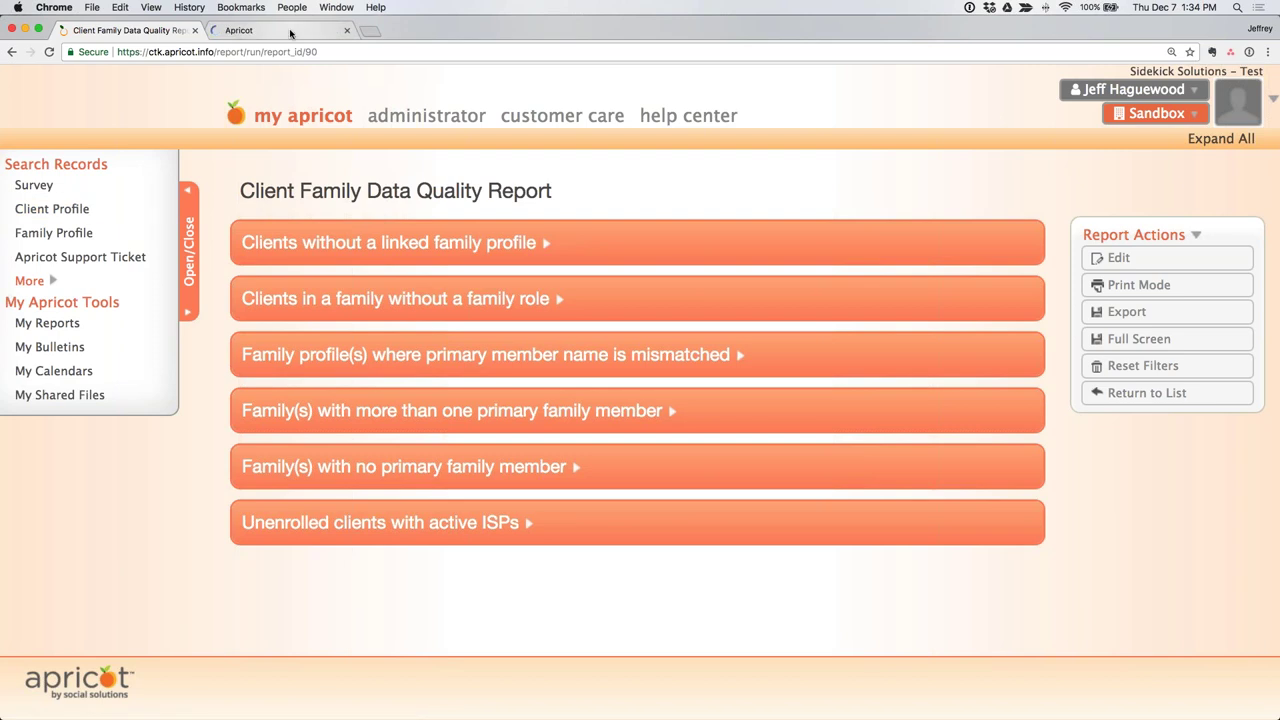
left_click(449, 277)
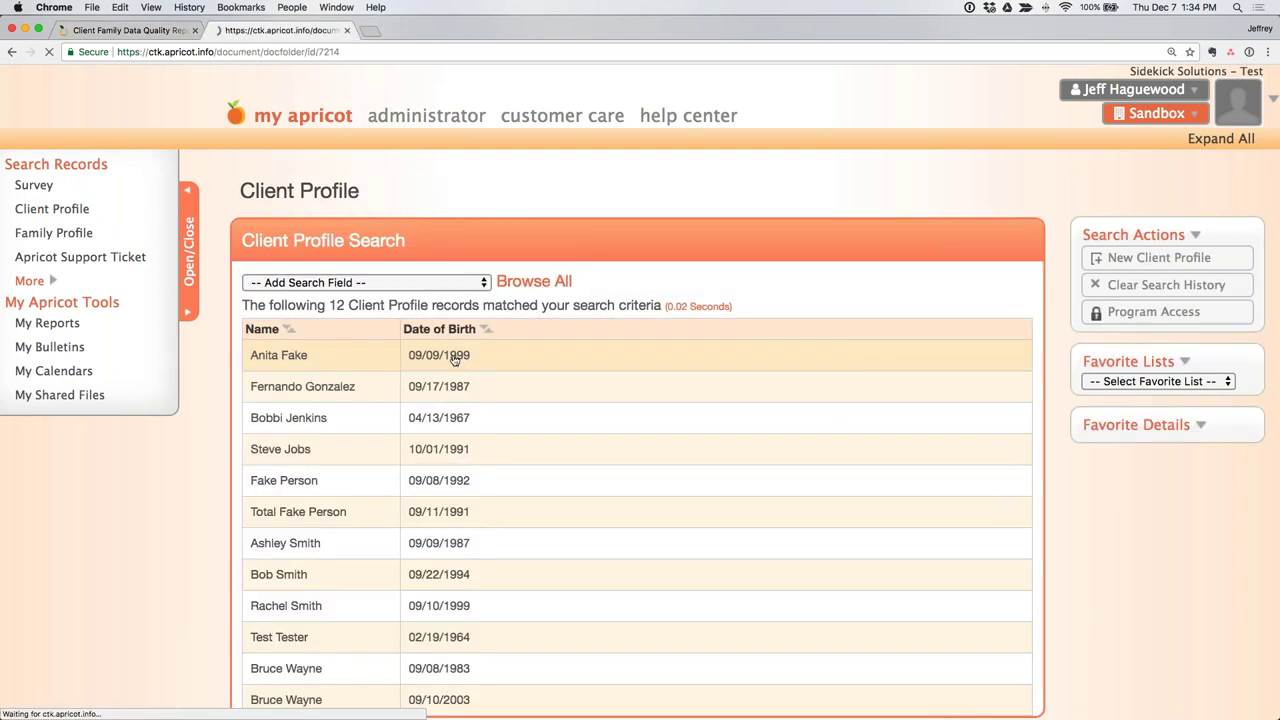
left_click(1116, 259)
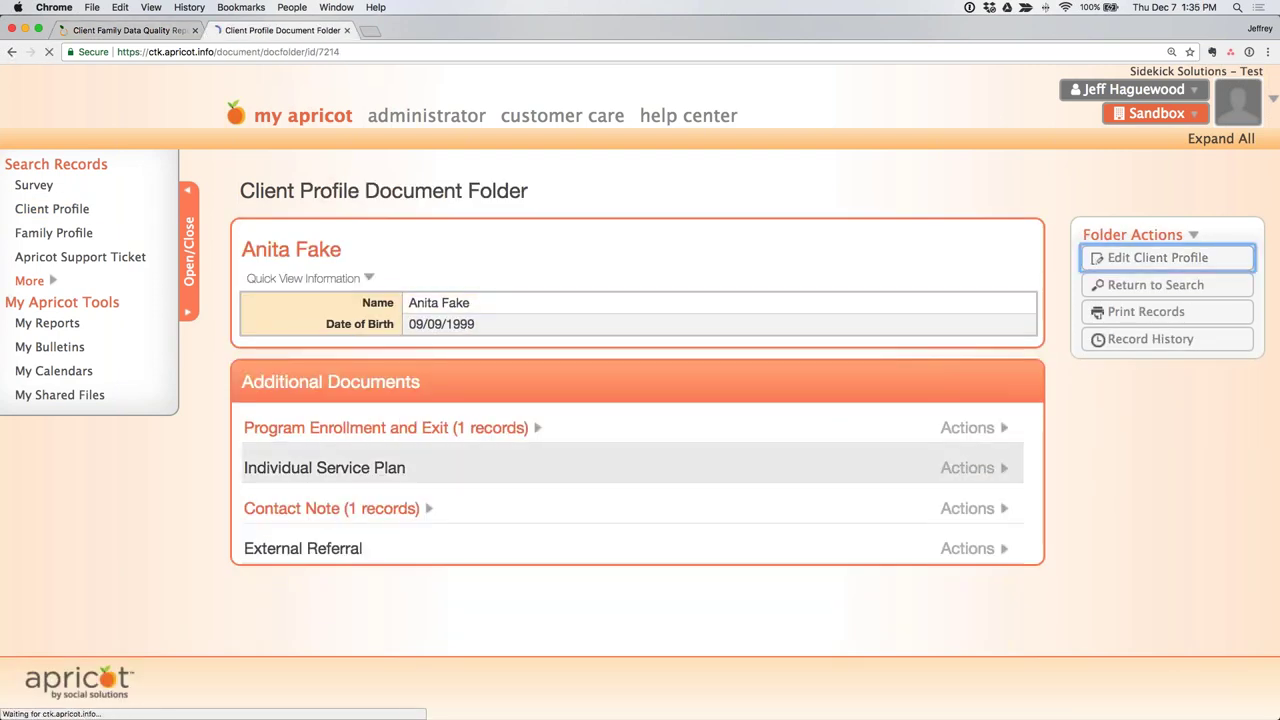
scroll(640, 400, "down", 10)
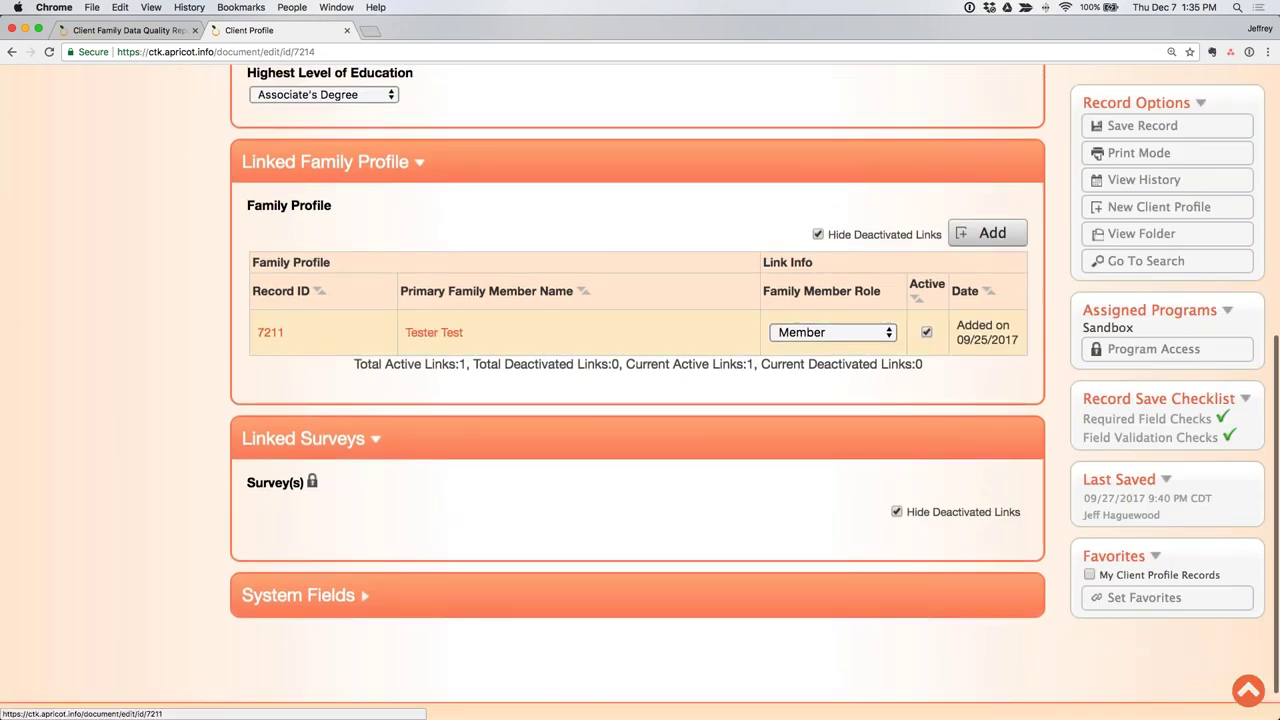
Step: Open the linked family profile and view the family member role choices for the first listed client
left_click(270, 332)
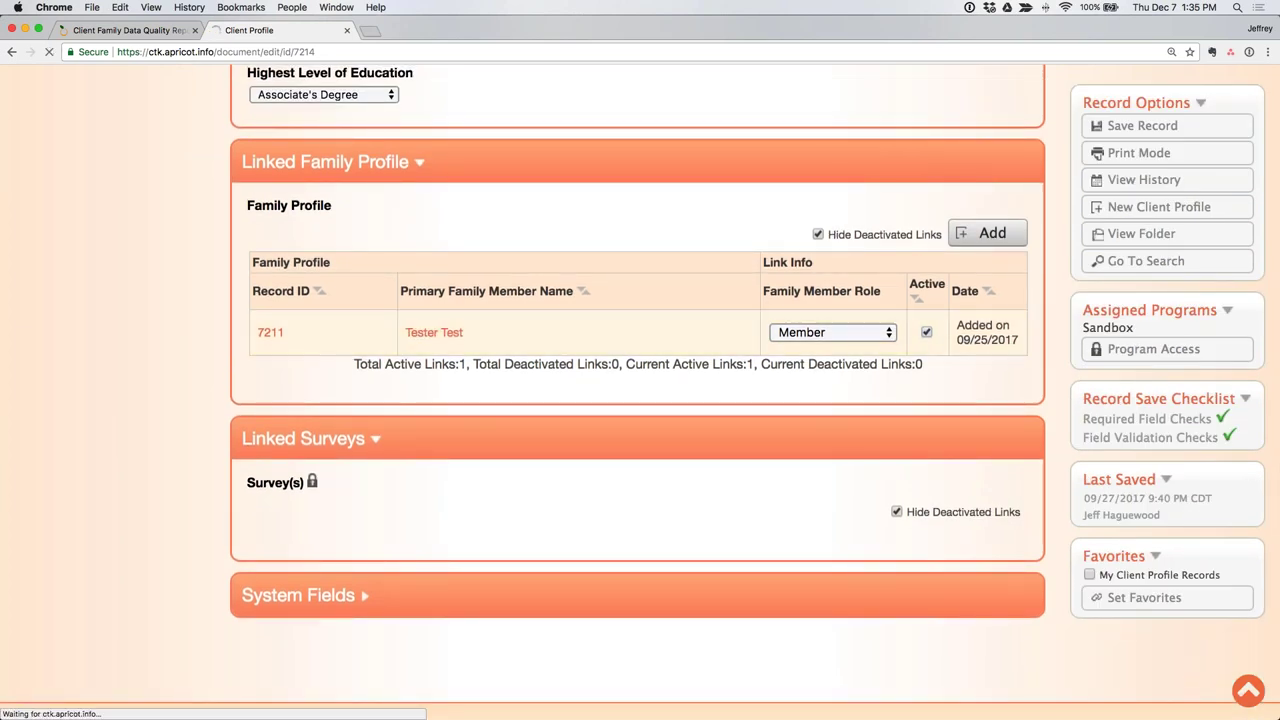
scroll(815, 480, "down", 5)
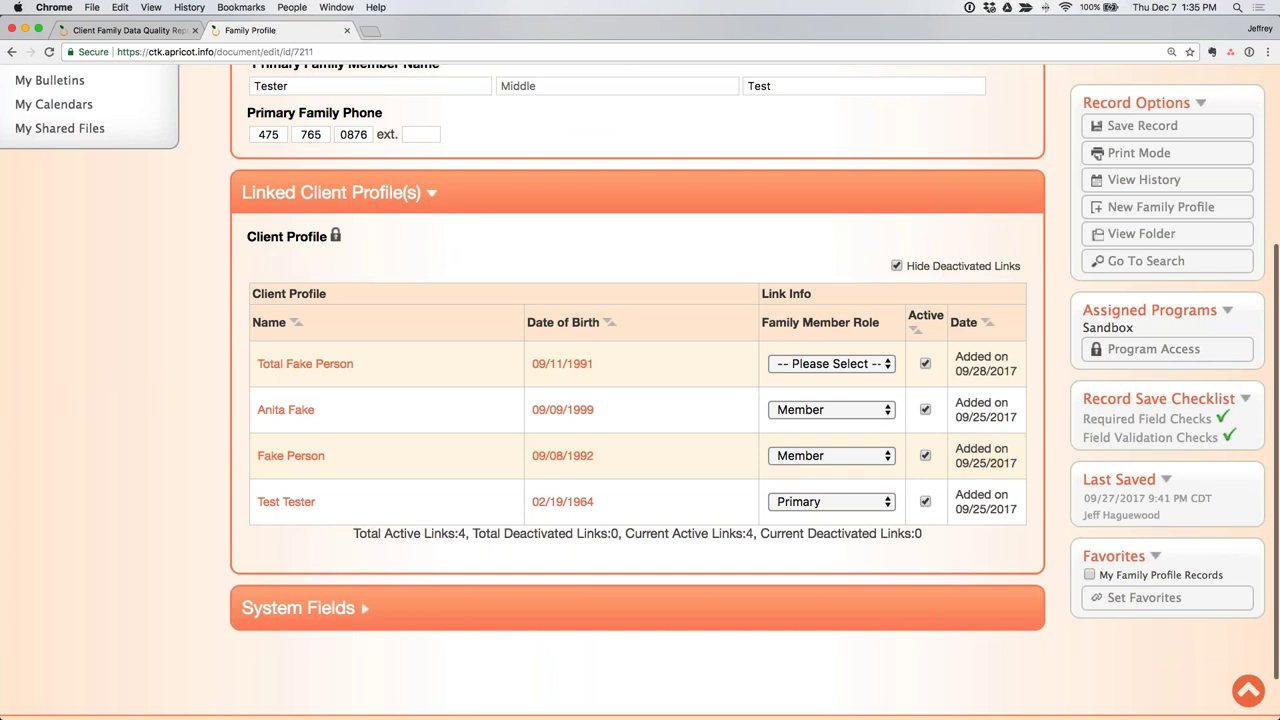
left_click(806, 411)
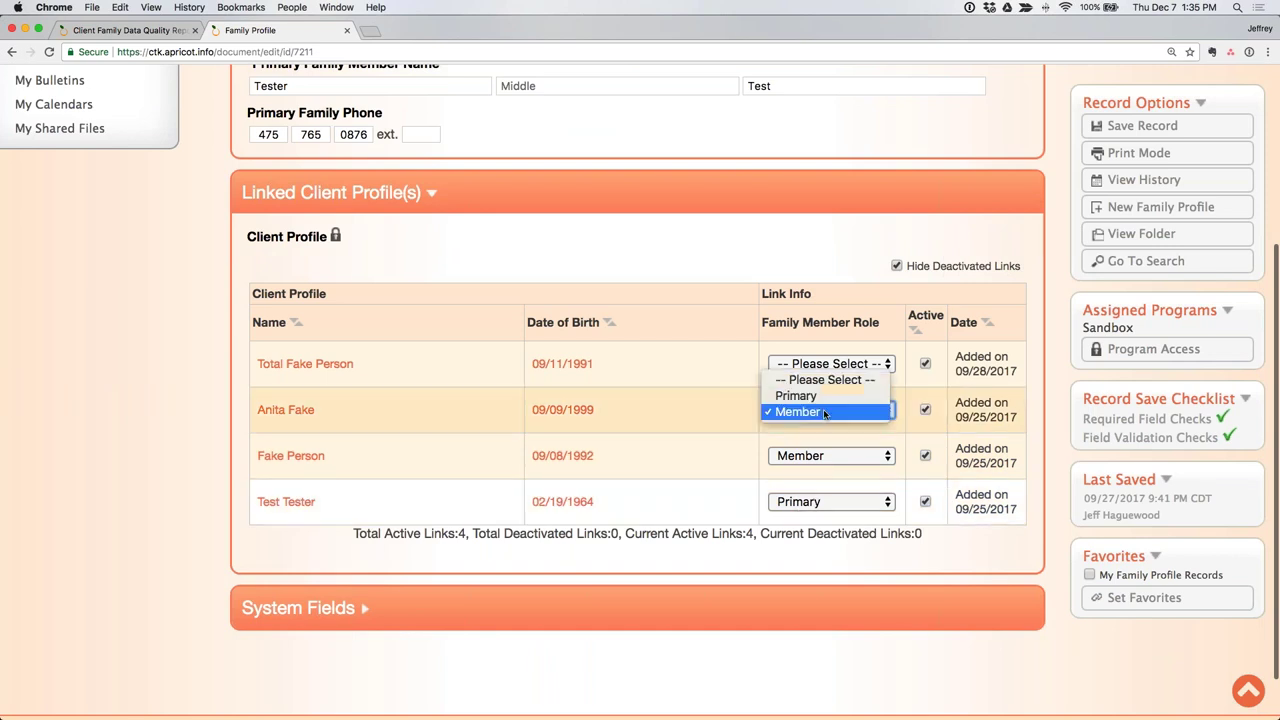
key("Escape")
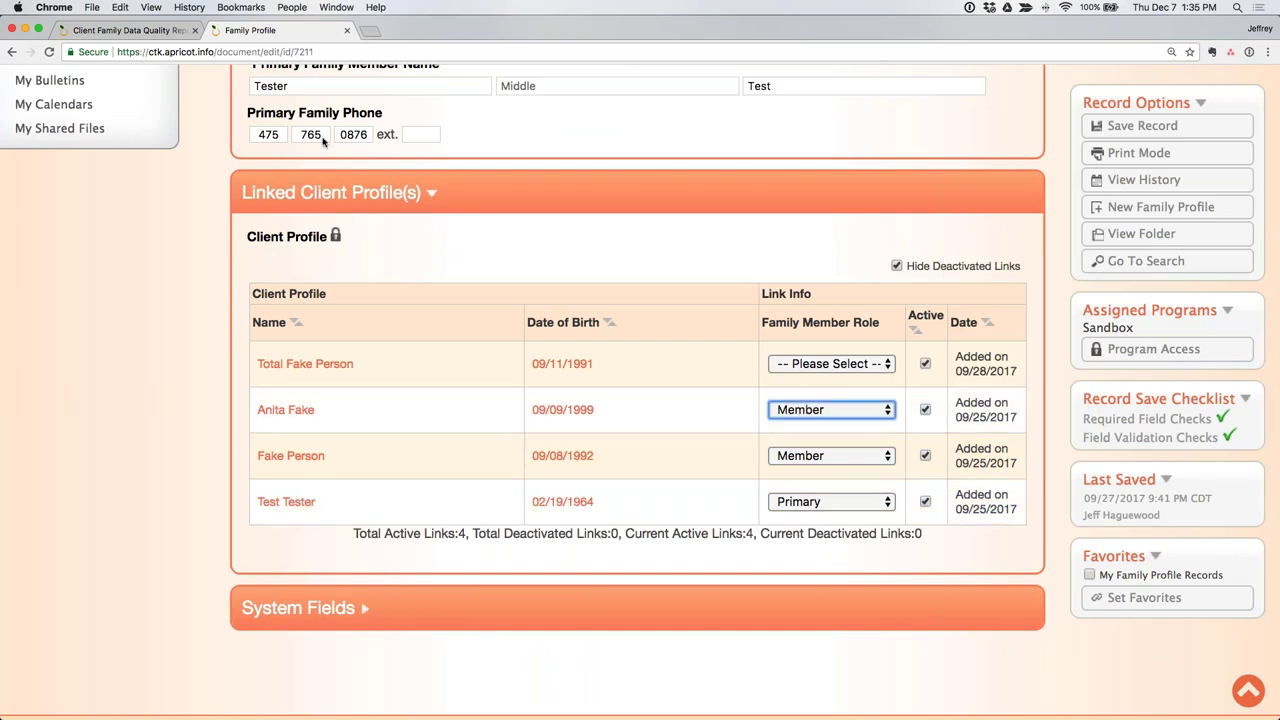
Step: Compare the primary family member name on the family profile with its linked client profiles
key("ctrl+shift+Tab")
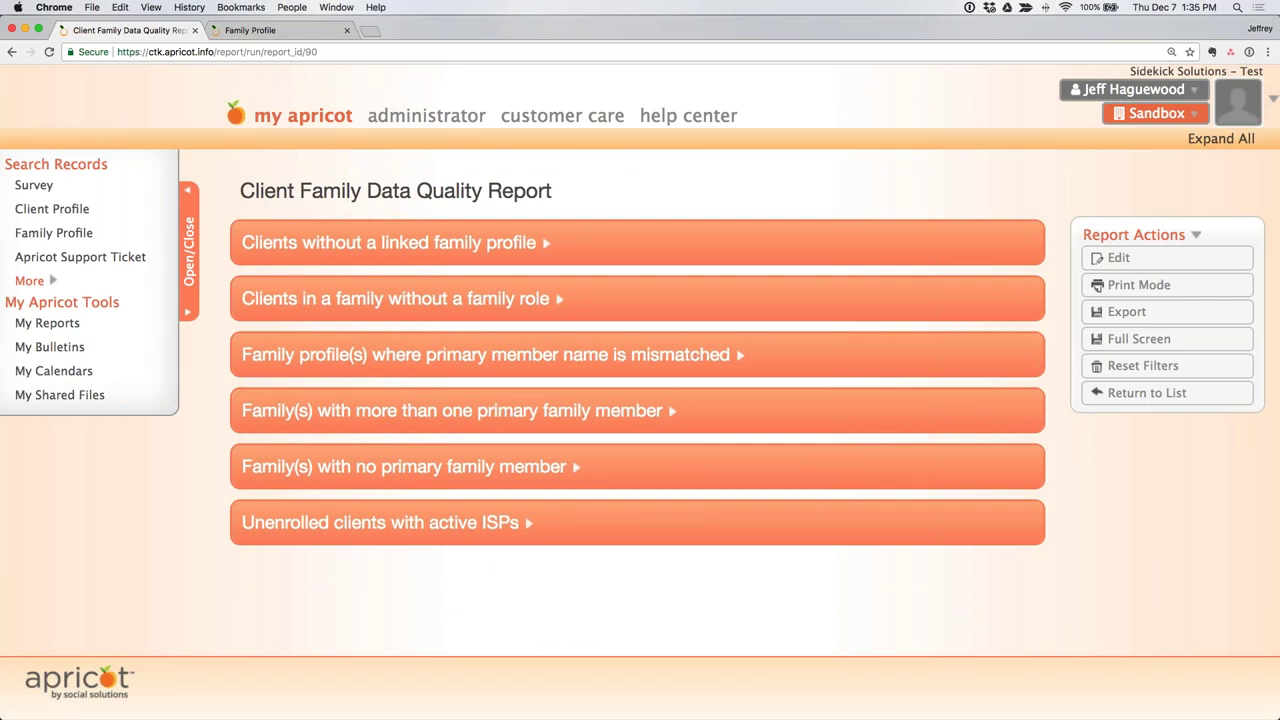
left_click(300, 31)
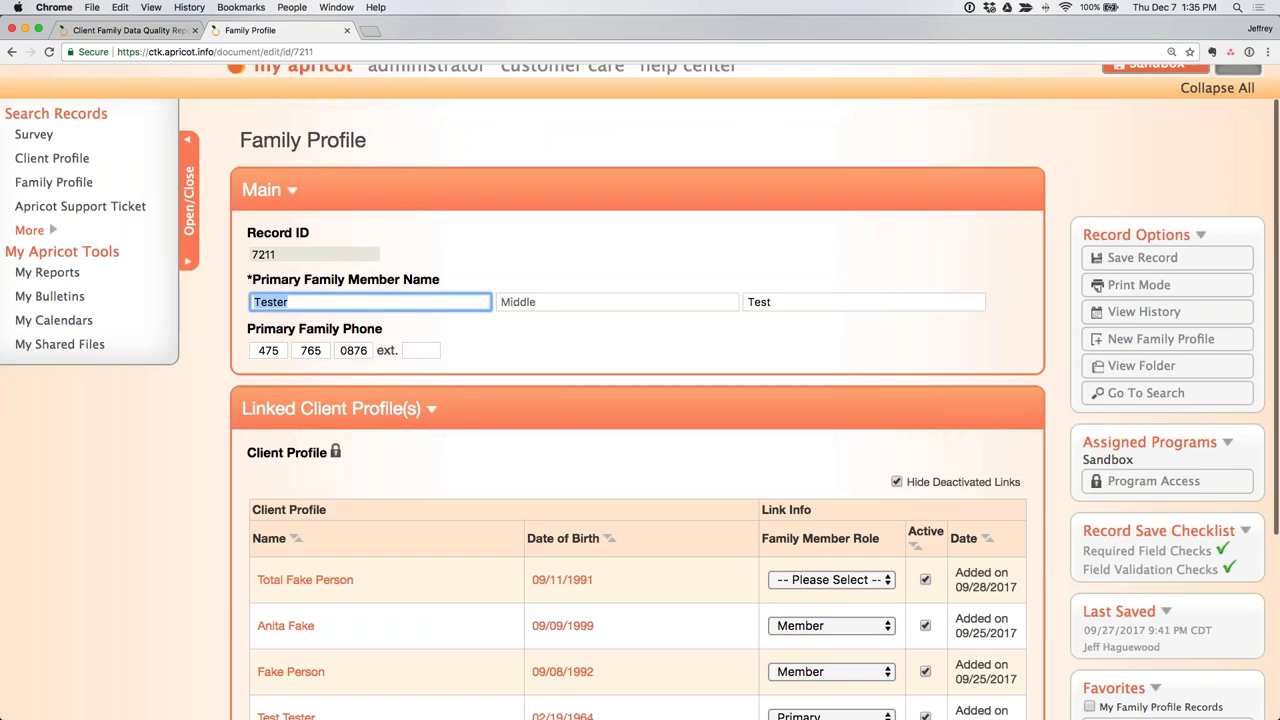
key("Tab")
key("Tab")
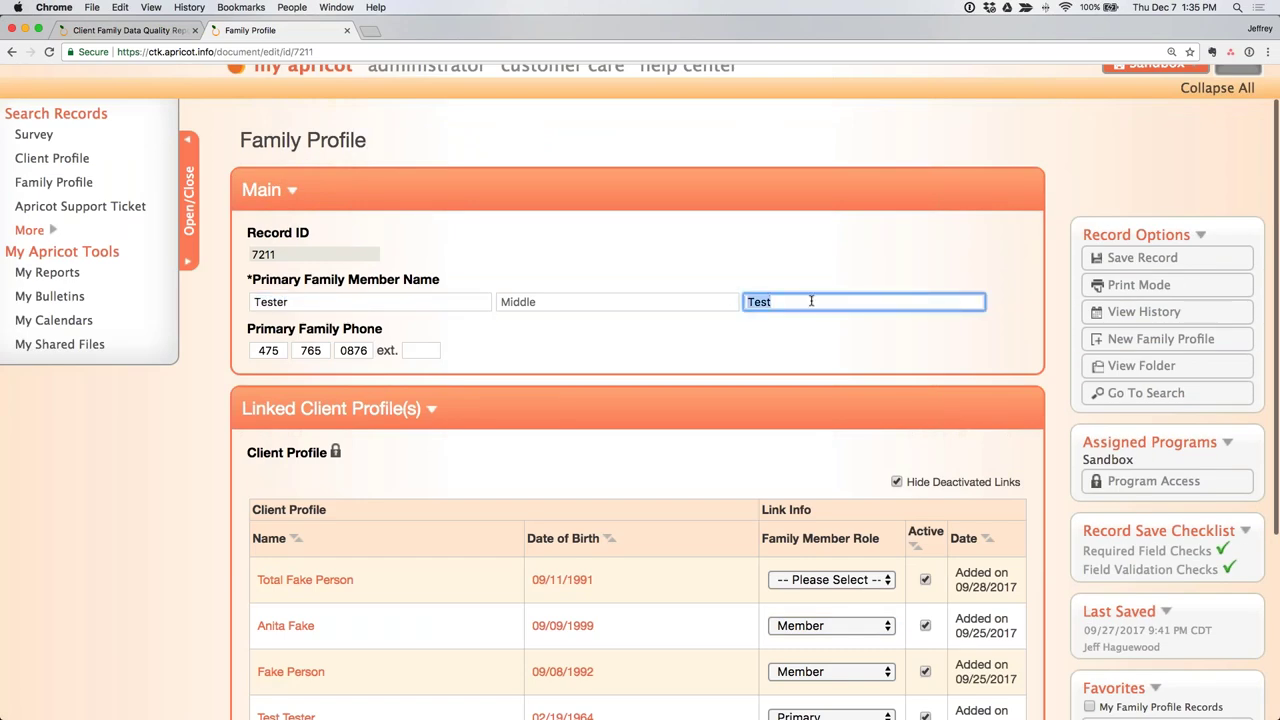
scroll(810, 480, "down", 2)
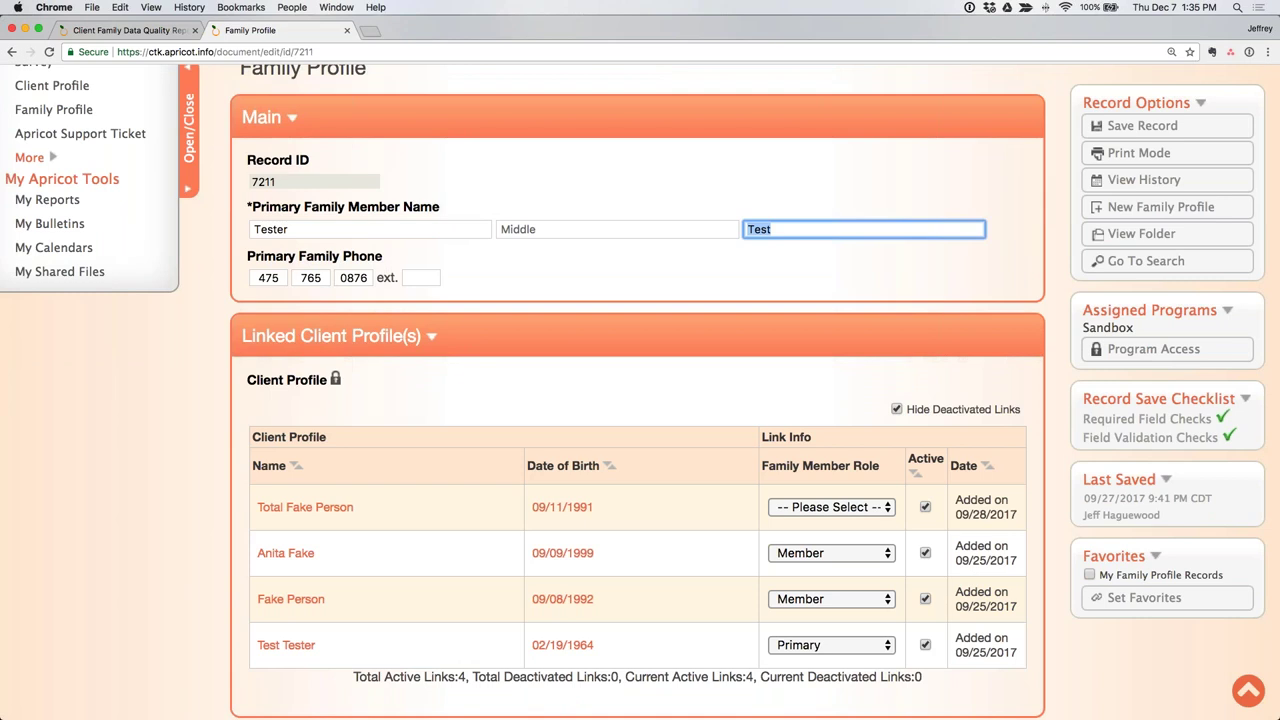
left_click(781, 231)
Step: Return to the Client Family Data Quality Report, expand all sections and examine the clients without a linked family profile
left_click(148, 32)
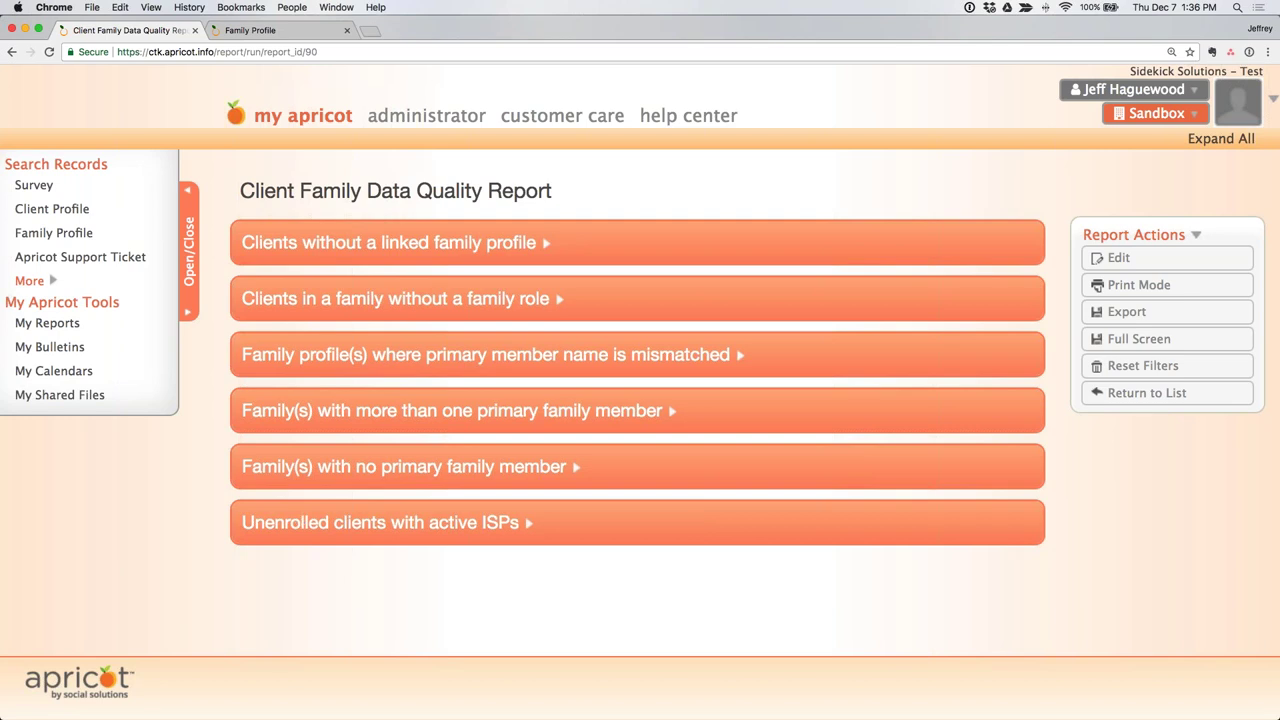
left_click(1221, 140)
scroll(1221, 148, "down", 3)
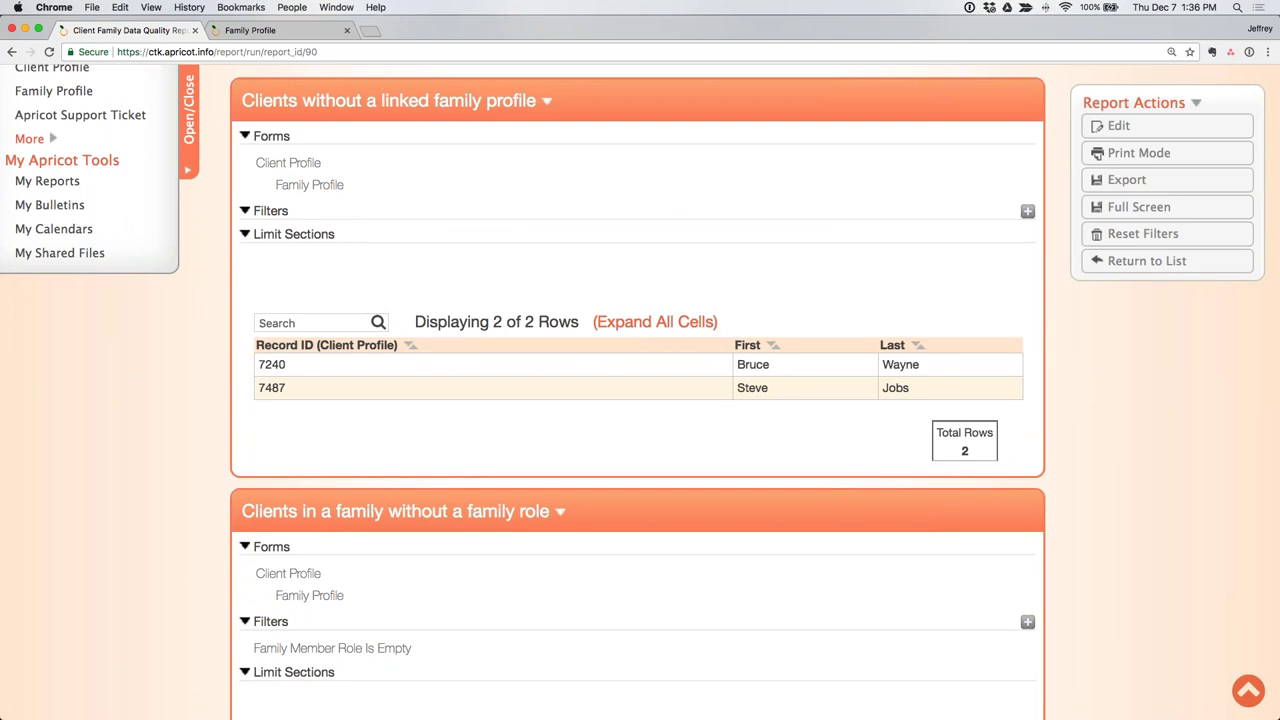
scroll(640, 380, "up", 1)
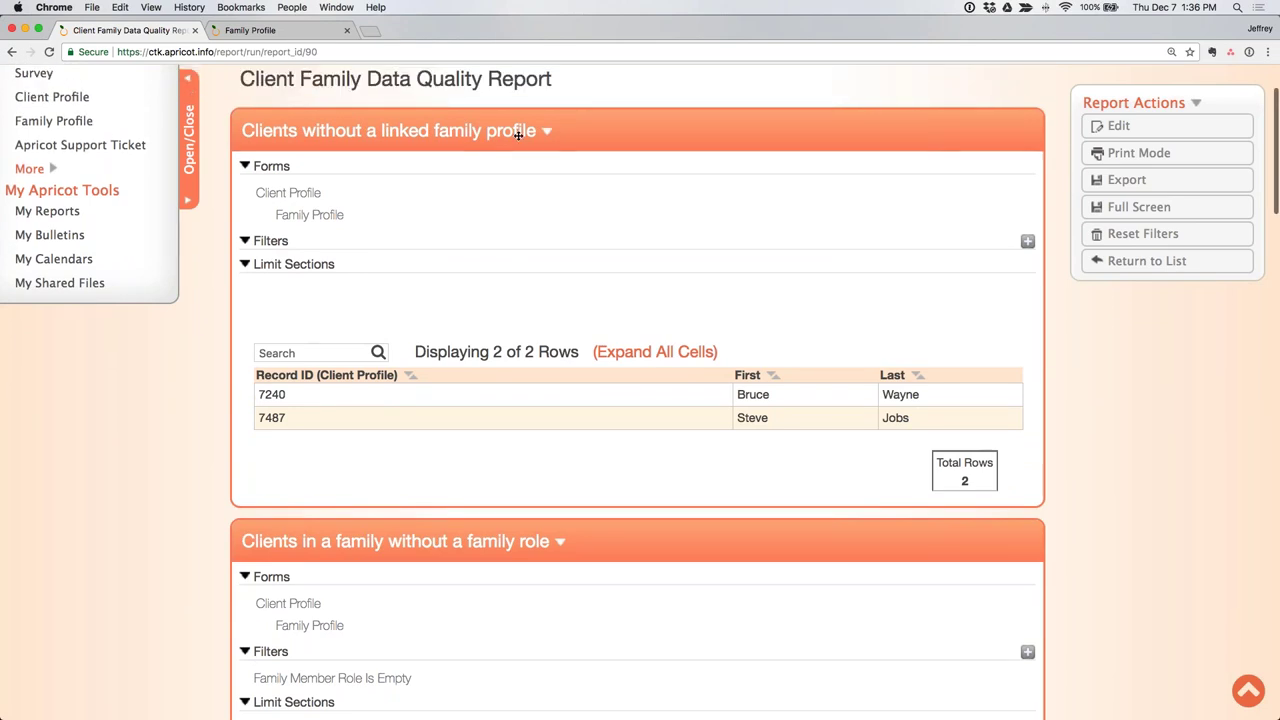
Step: Open the first client listed without a linked family profile and link the first available family profile to it
left_click(288, 400)
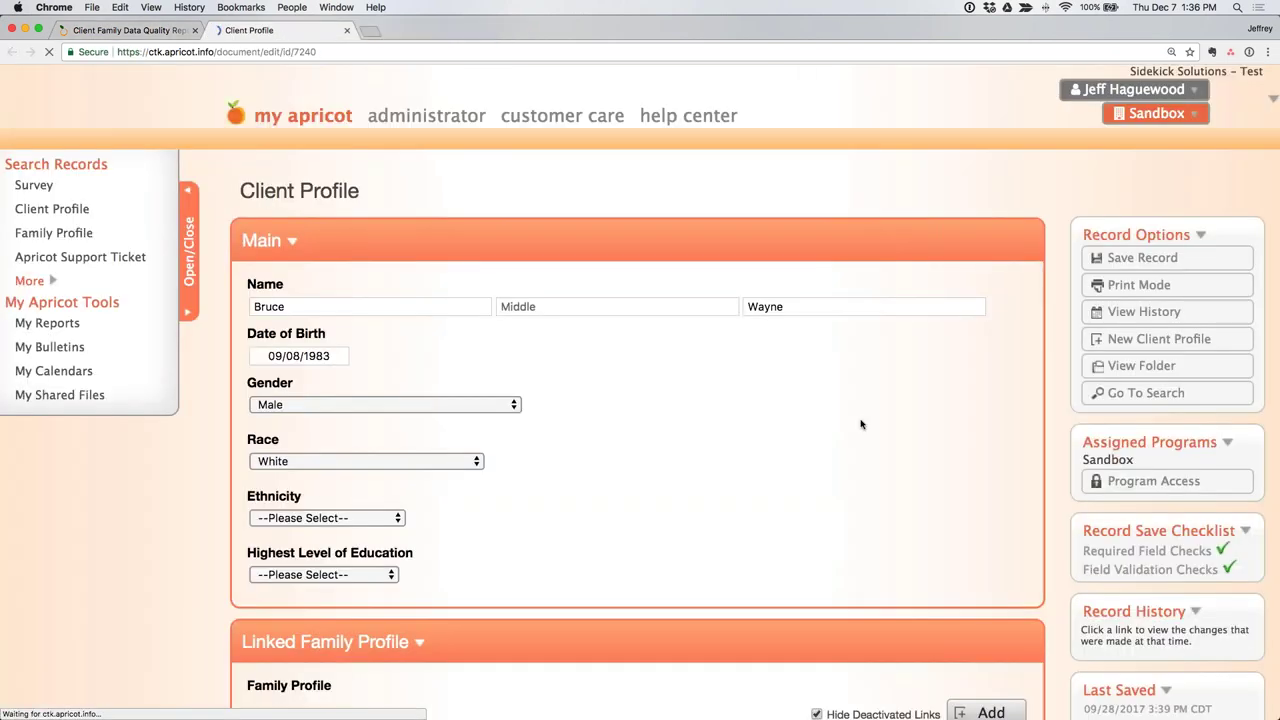
scroll(894, 449, "down", 5)
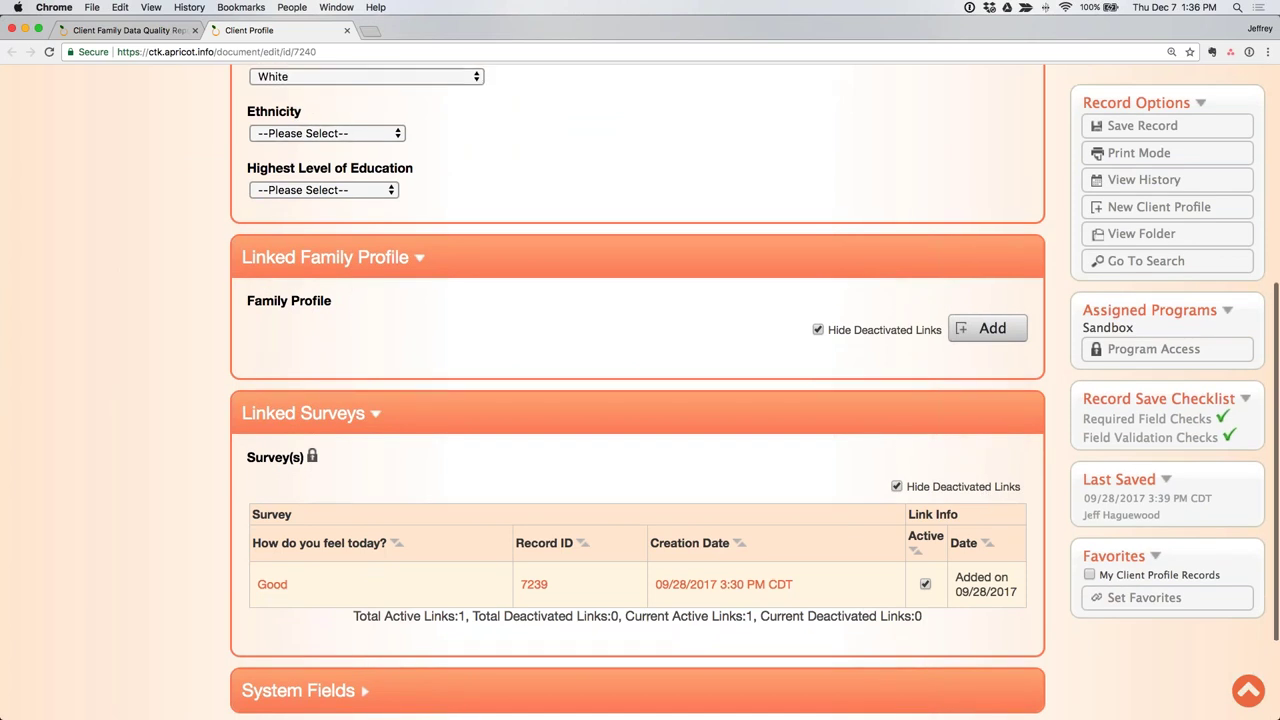
left_click(987, 328)
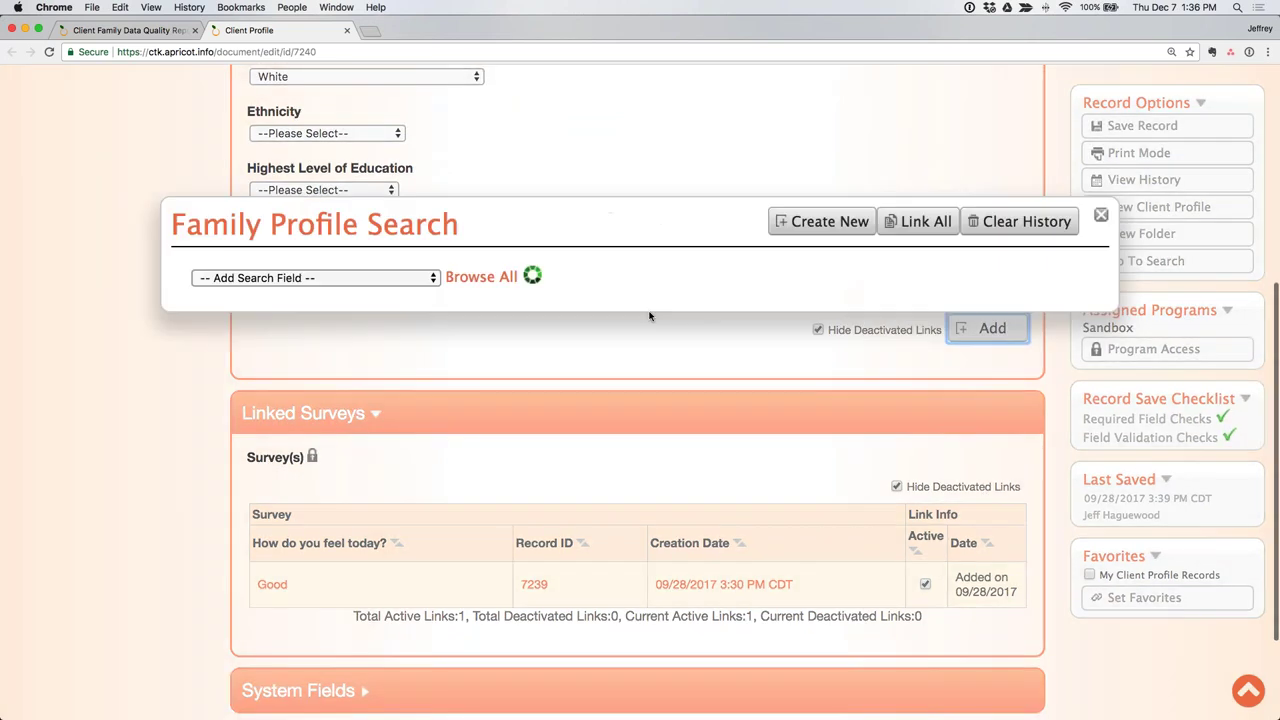
left_click(426, 354)
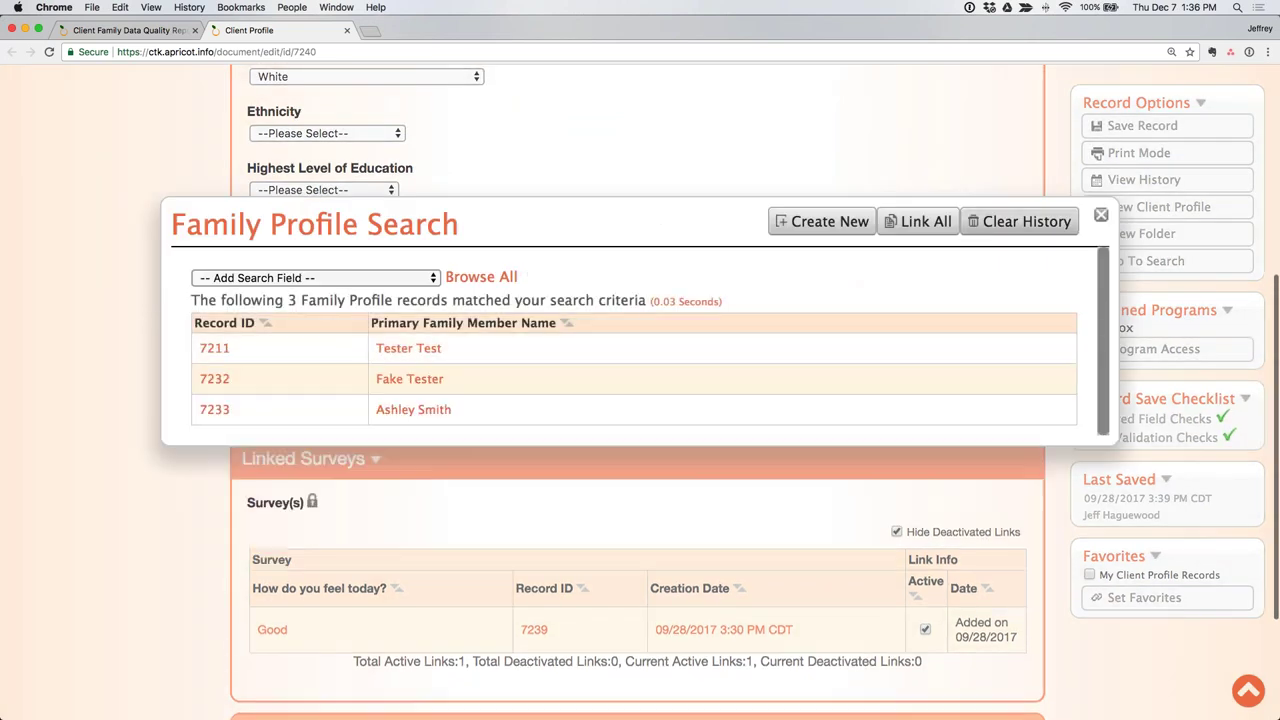
left_click(1100, 218)
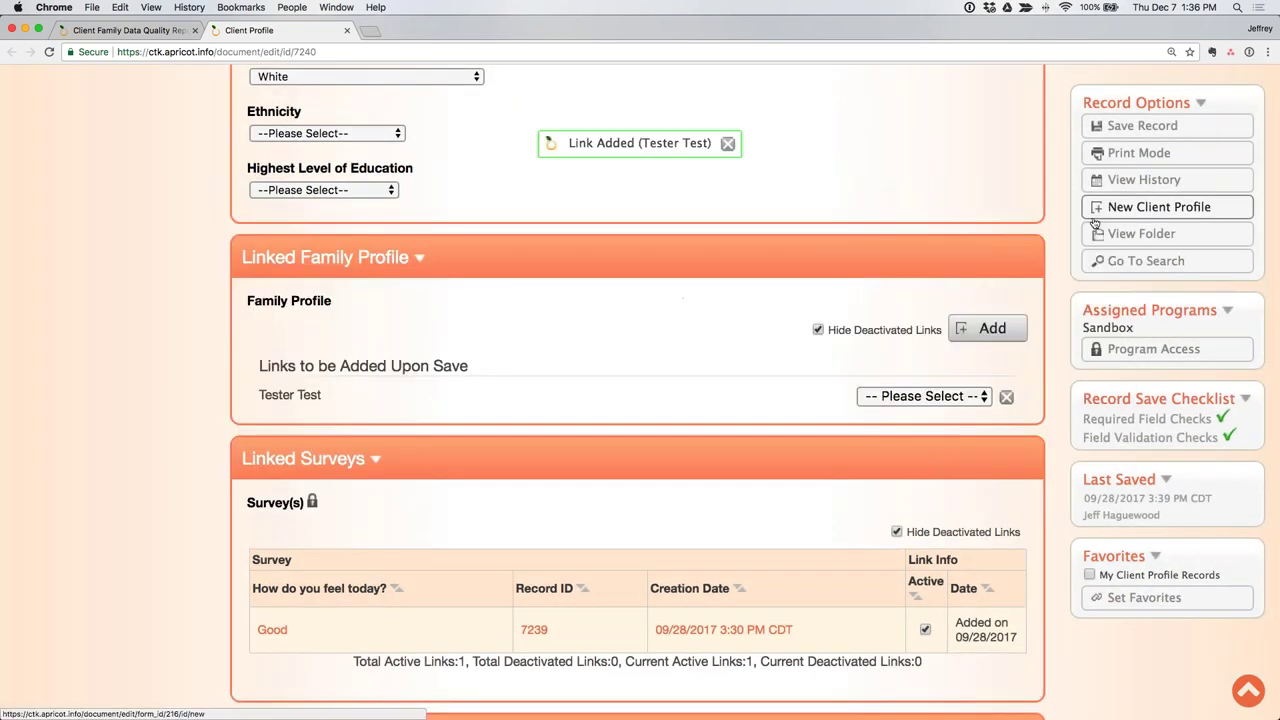
Step: Set the role on the newly added family link to Member and save the client record
left_click(903, 400)
left_click(886, 432)
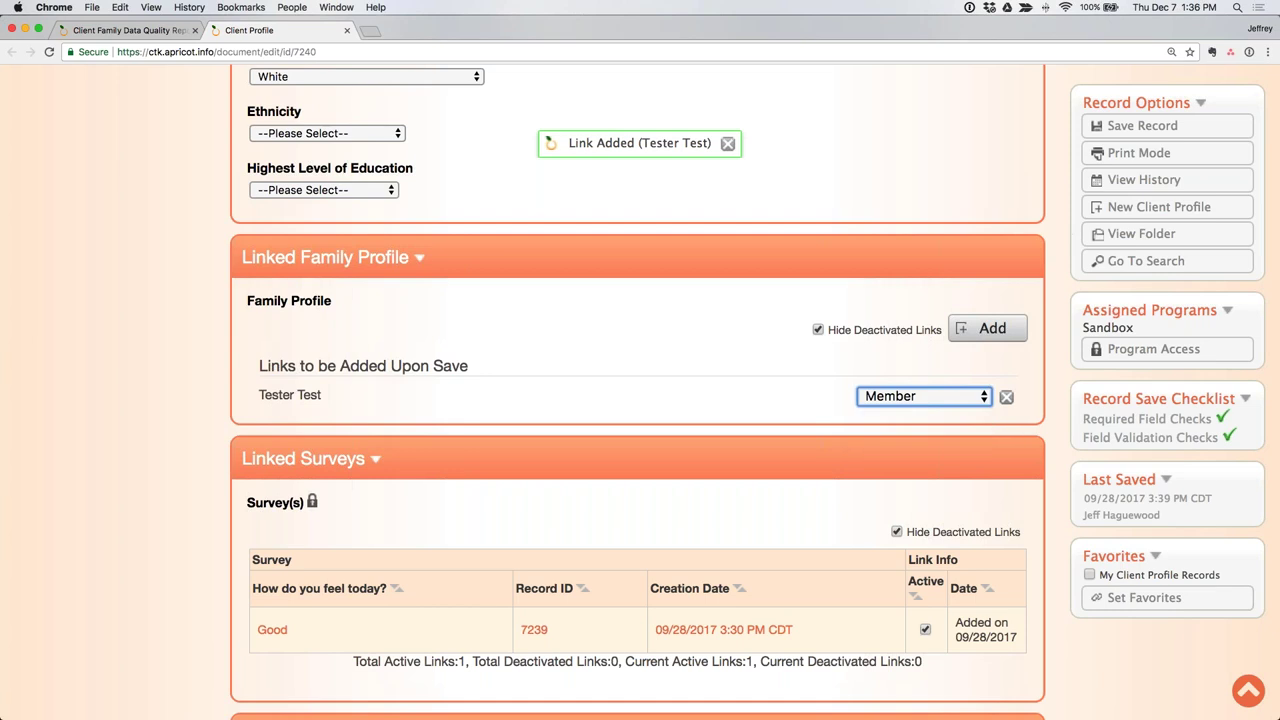
left_click(1124, 132)
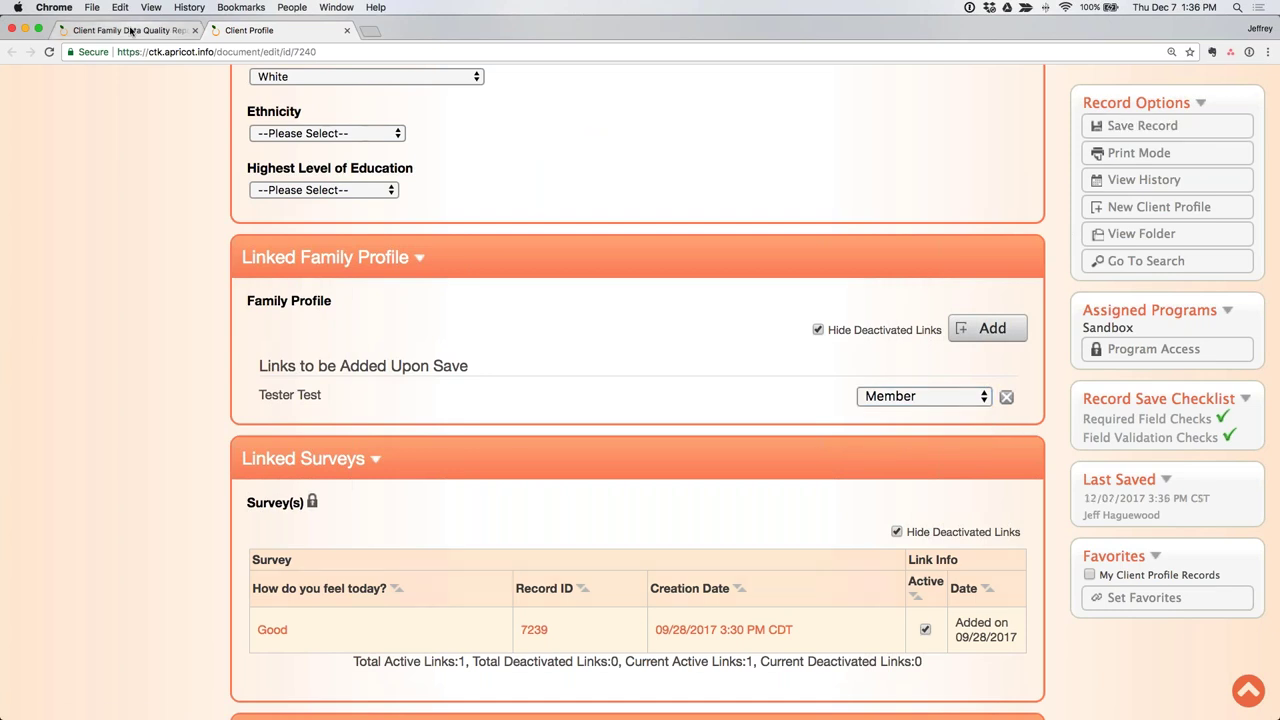
Step: Reload the Client Family Data Quality Report and open the second client under Clients in a family without a family role
left_click(133, 30)
left_click(49, 51)
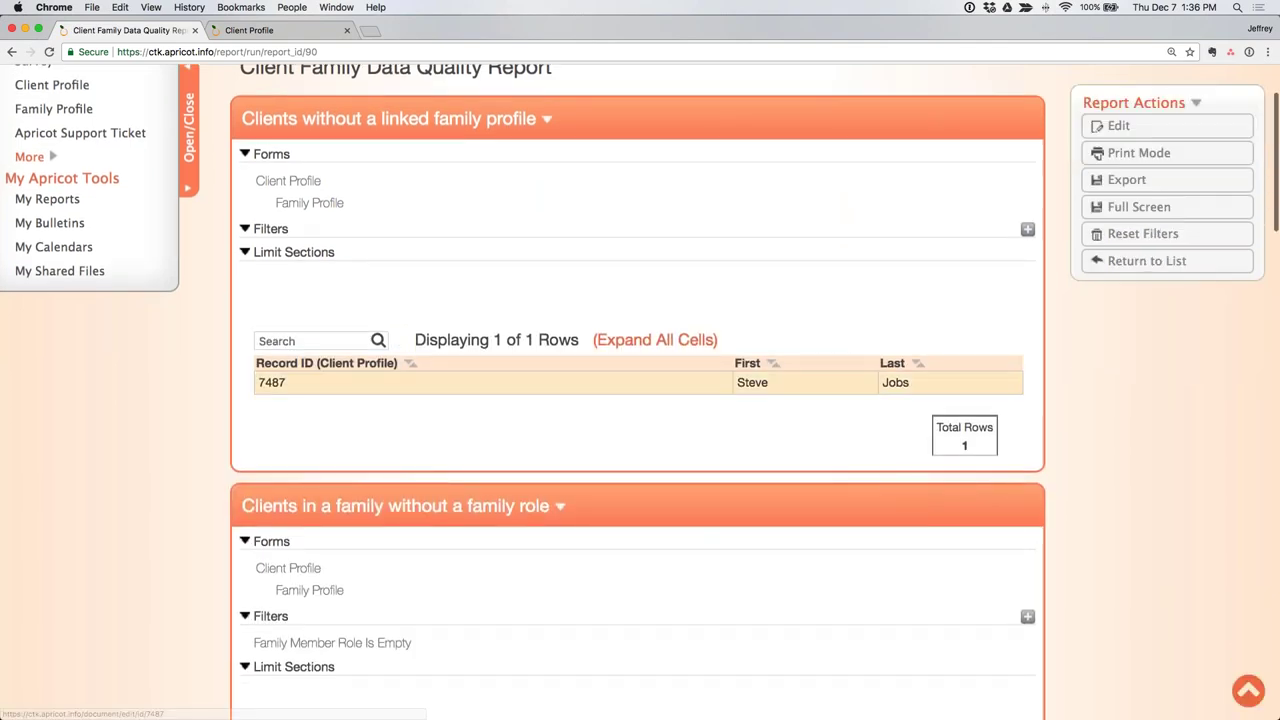
scroll(586, 383, "down", 4)
scroll(531, 87, "down", 6)
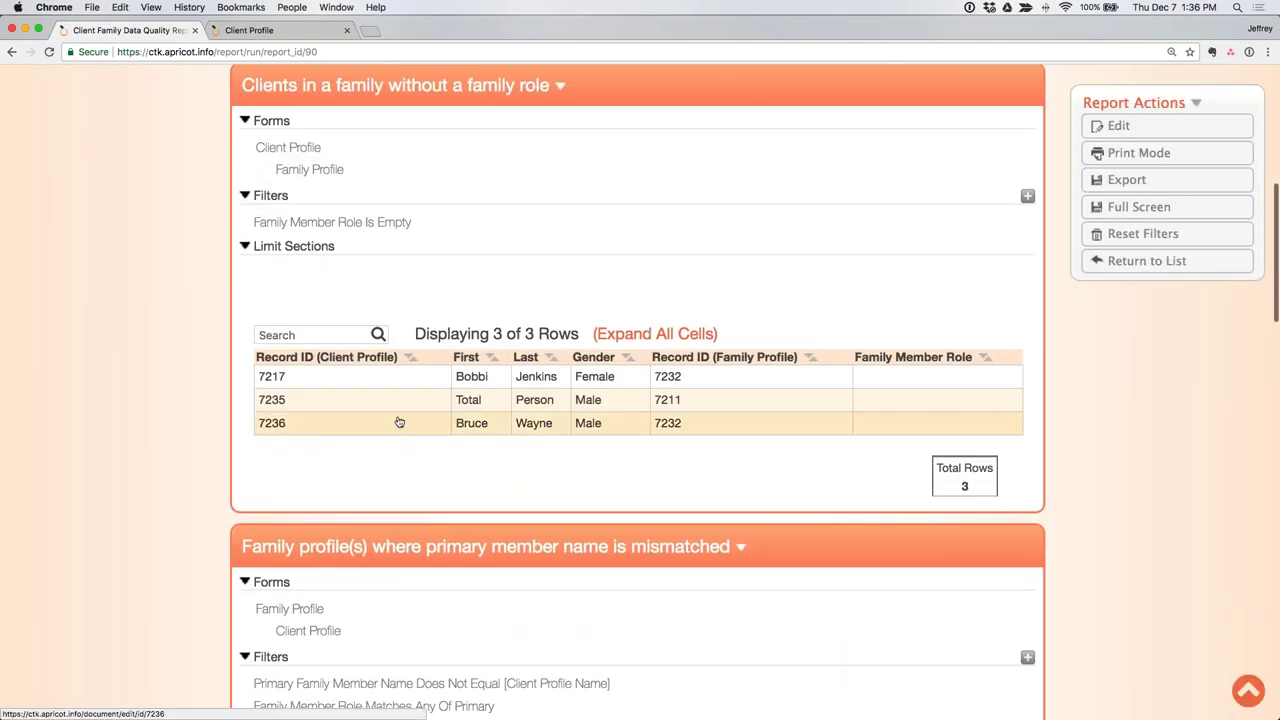
left_click(283, 400, "super")
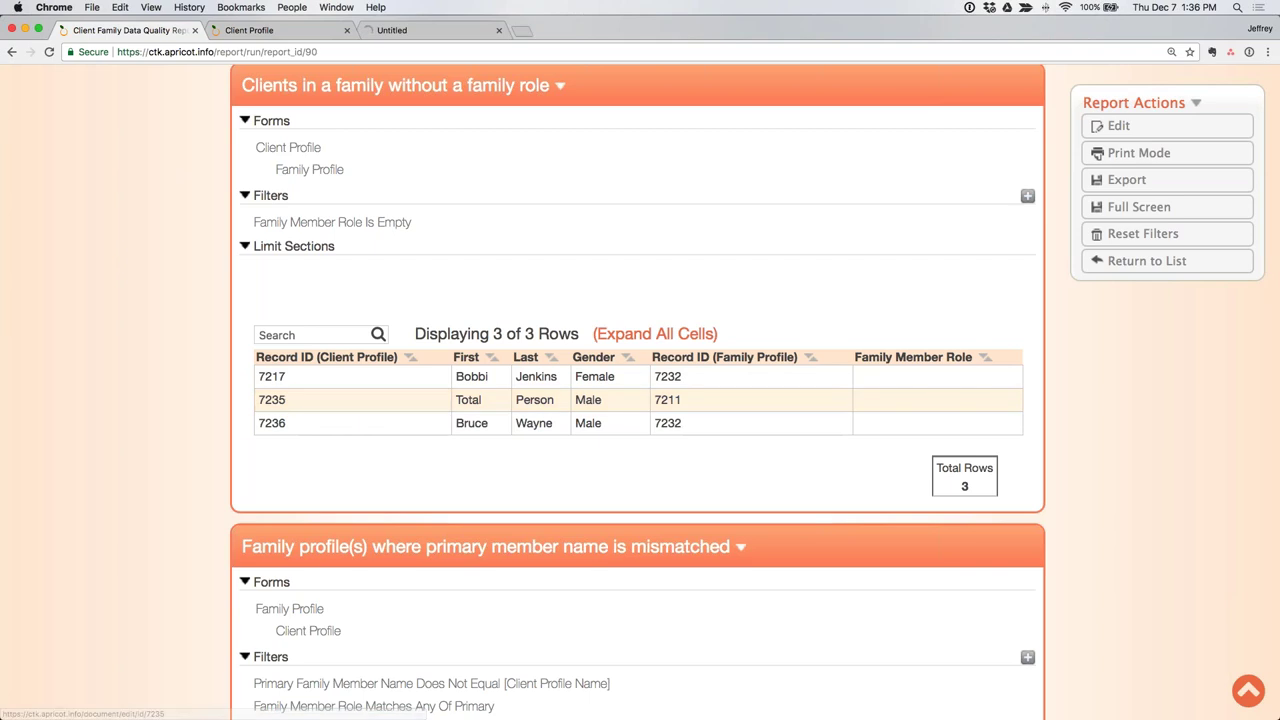
left_click(432, 30)
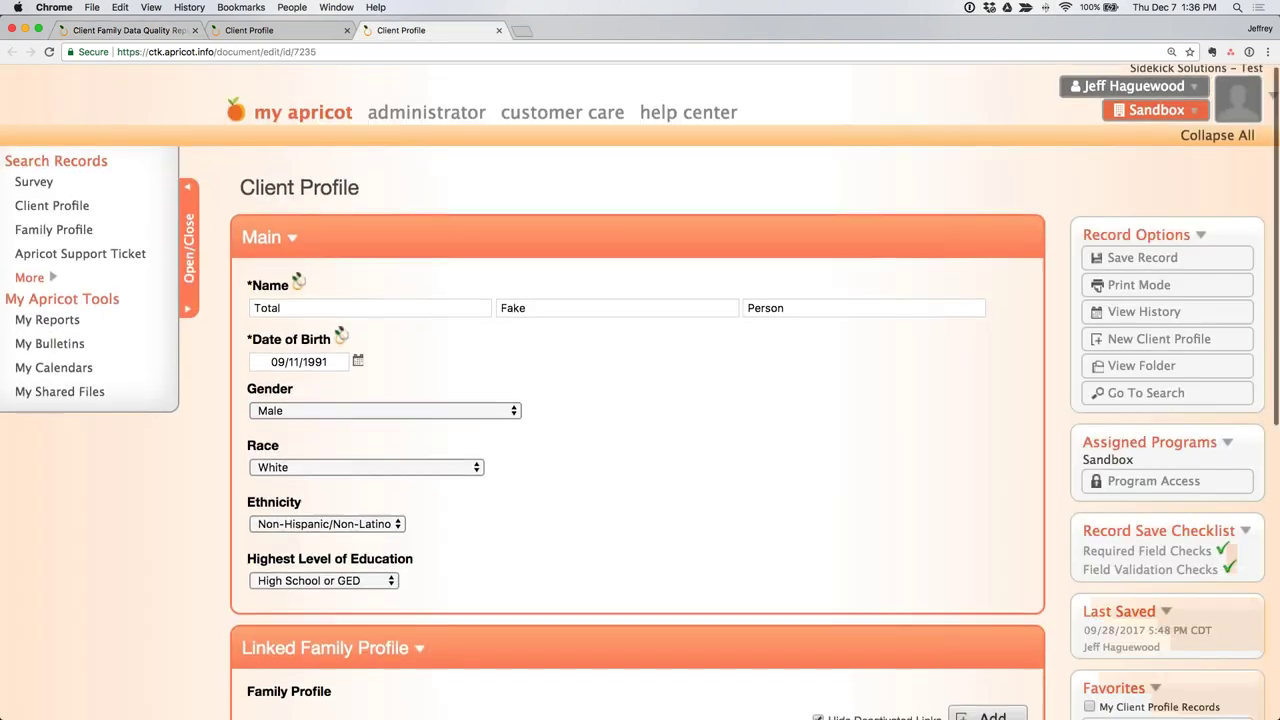
Step: Assign this client the Member role on the existing linked family profile and save the record
scroll(640, 400, "down", 5)
left_click(860, 451)
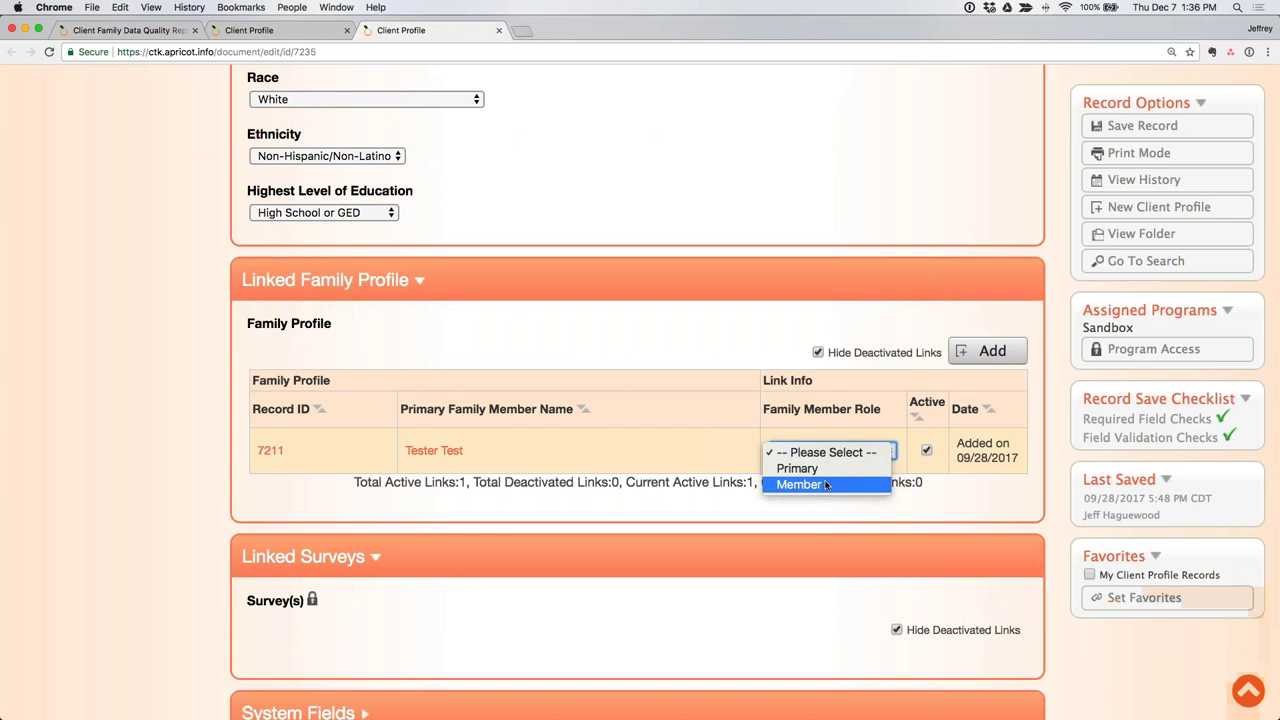
key("Return")
left_click(1142, 126)
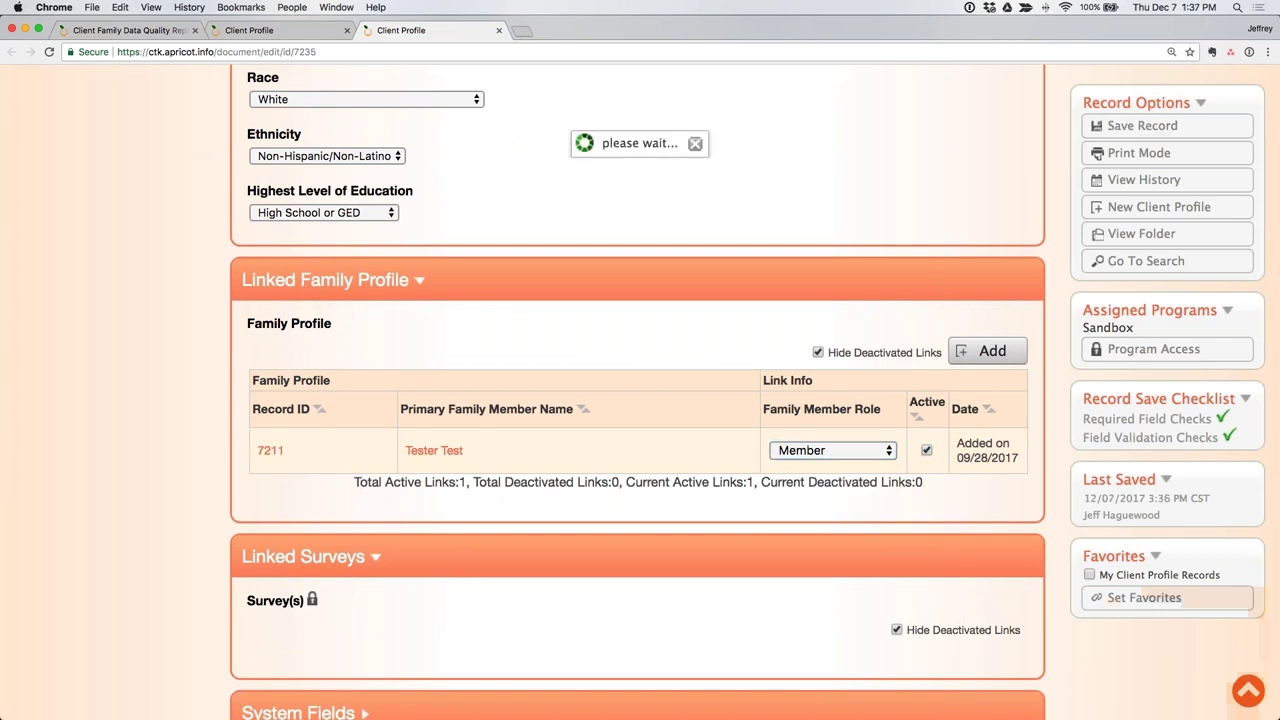
Step: Reload the Client Family Data Quality Report and open the last family profile listed under Family profile(s) where primary member name is mismatched
key("super+1")
key("super+r")
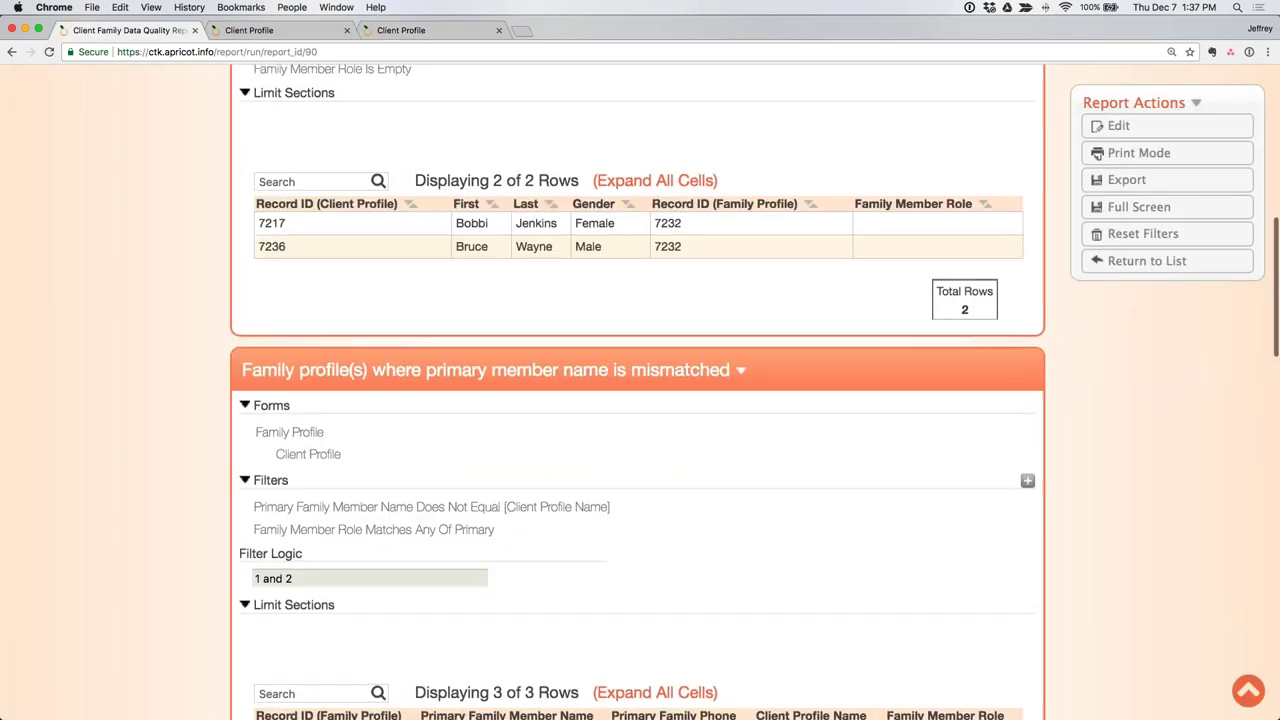
scroll(638, 400, "down", 9)
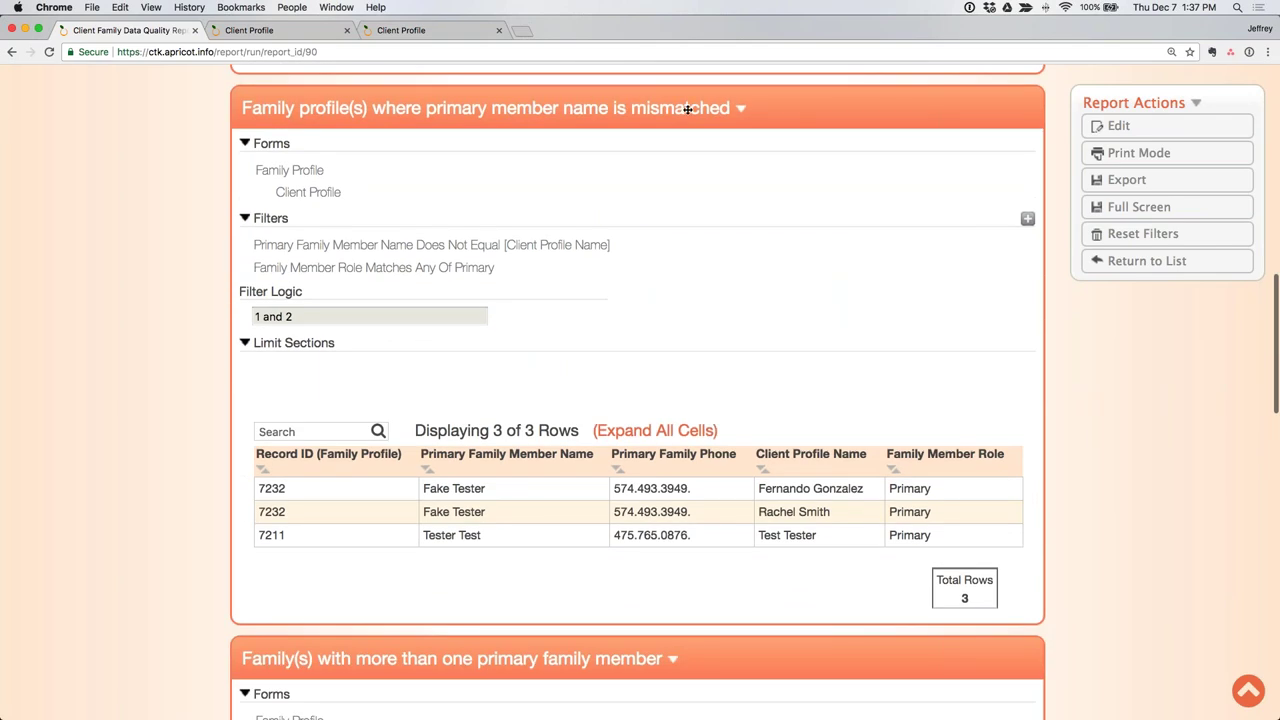
left_click(278, 535, "super")
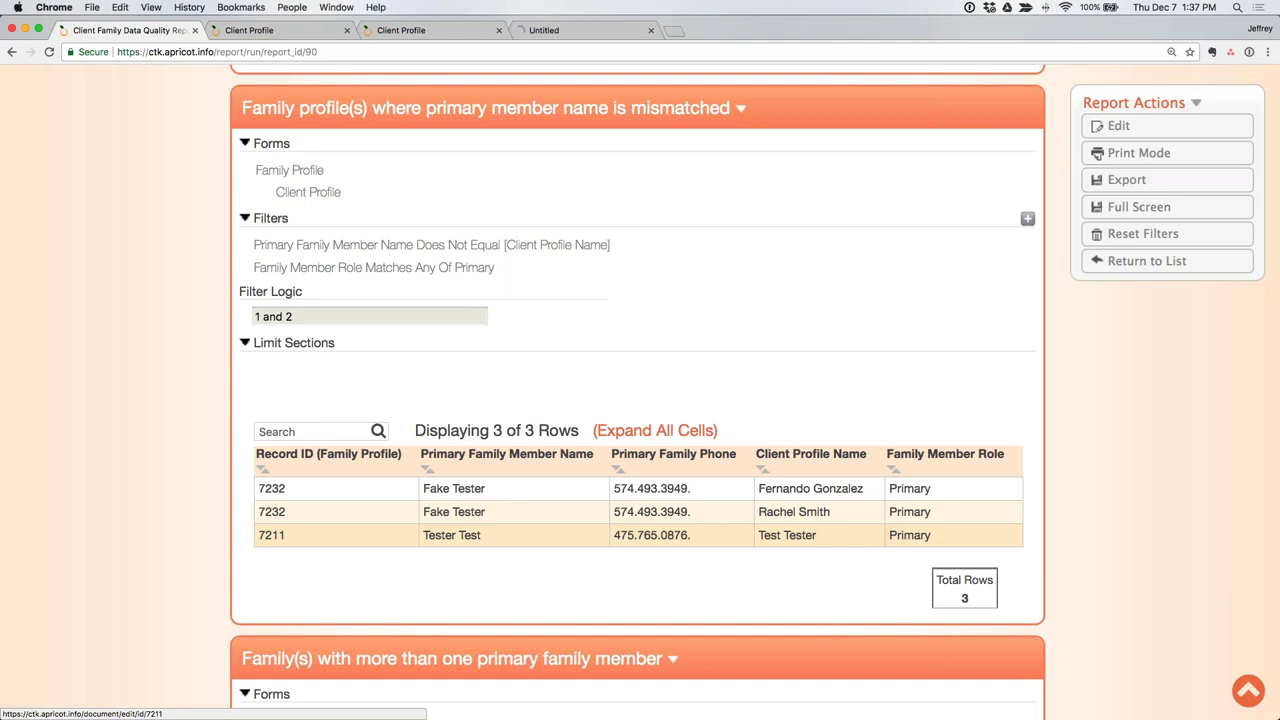
left_click(582, 32)
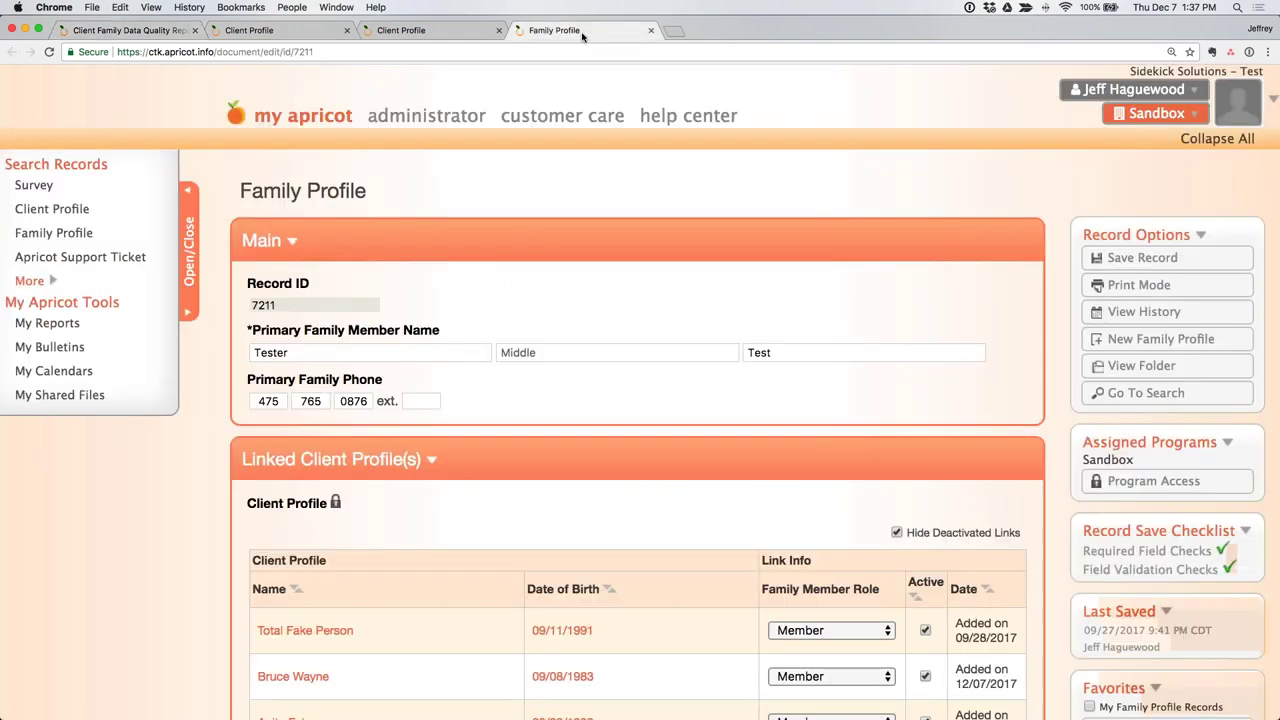
scroll(790, 628, "down", 3)
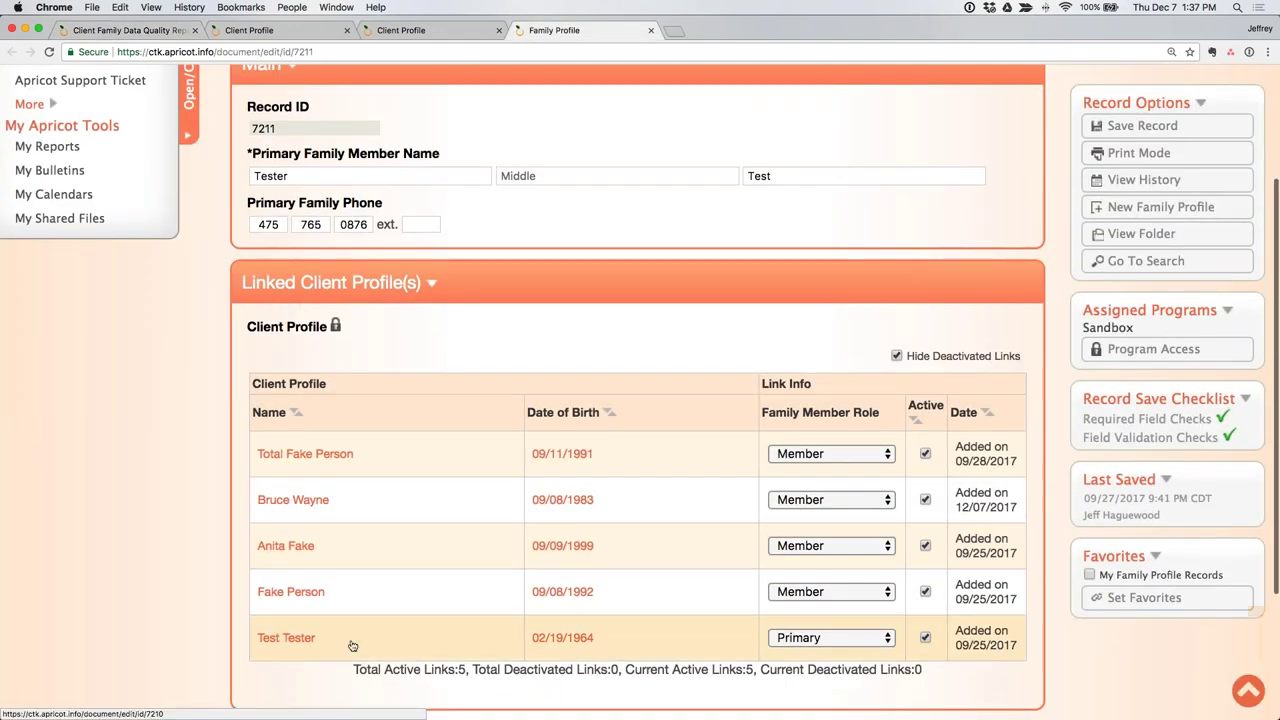
Step: Correct the primary family member's first and last name to match the linked client with the Primary role, and save the family record
scroll(349, 646, "up", 1)
double_click(260, 185)
type("Test")
key("Tab")
key("Tab")
type("T")
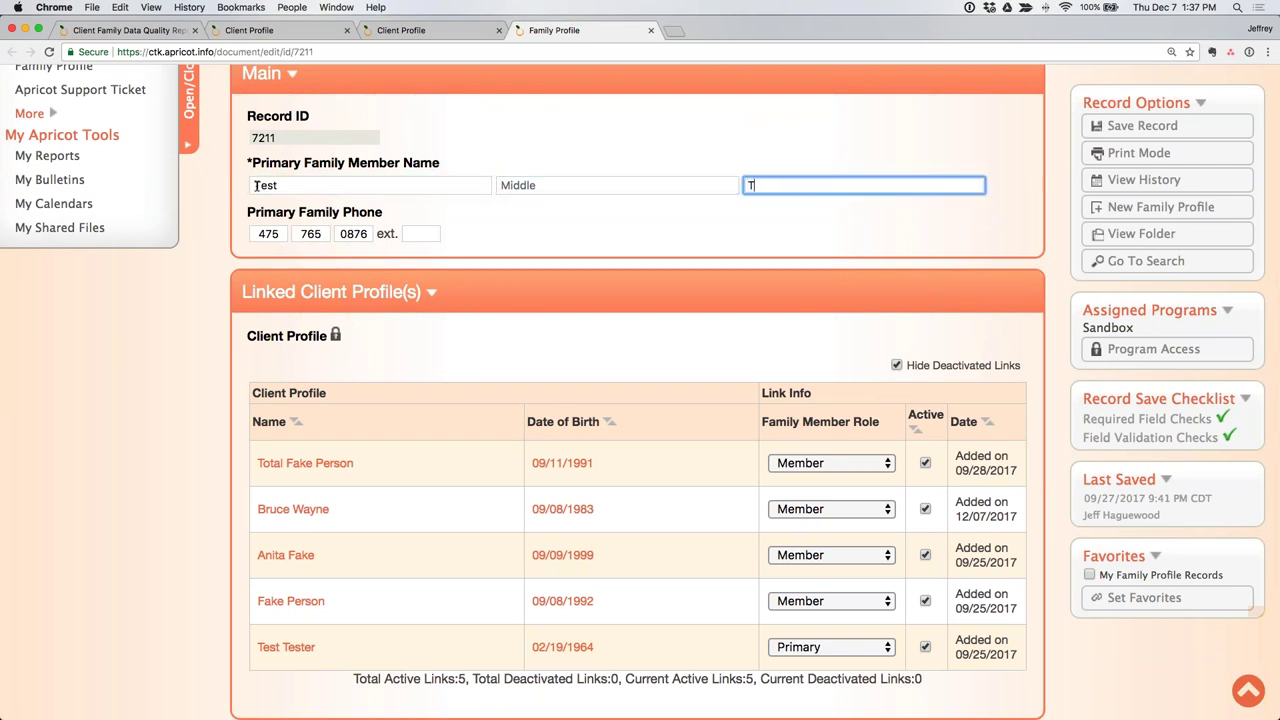
type("ester")
left_click(1140, 126)
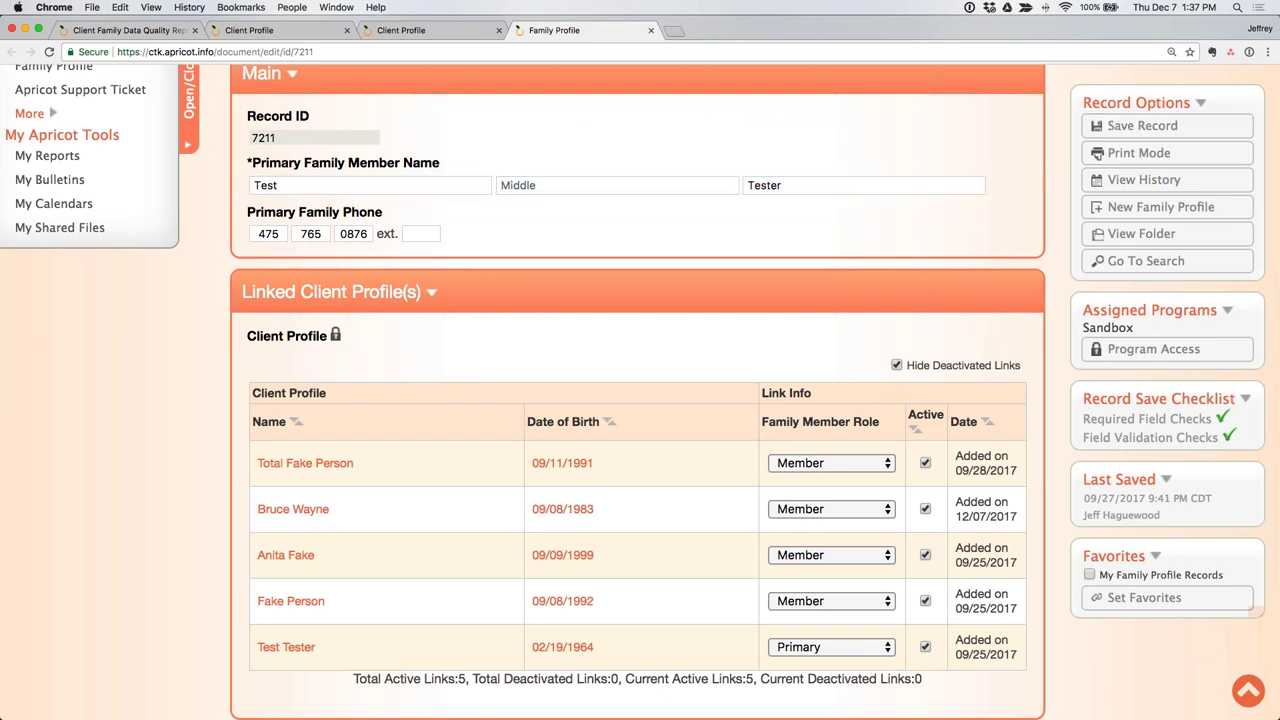
Step: Reload the data quality report and open the first client of the family listed under Family(s) with more than one primary family member
left_click(103, 31)
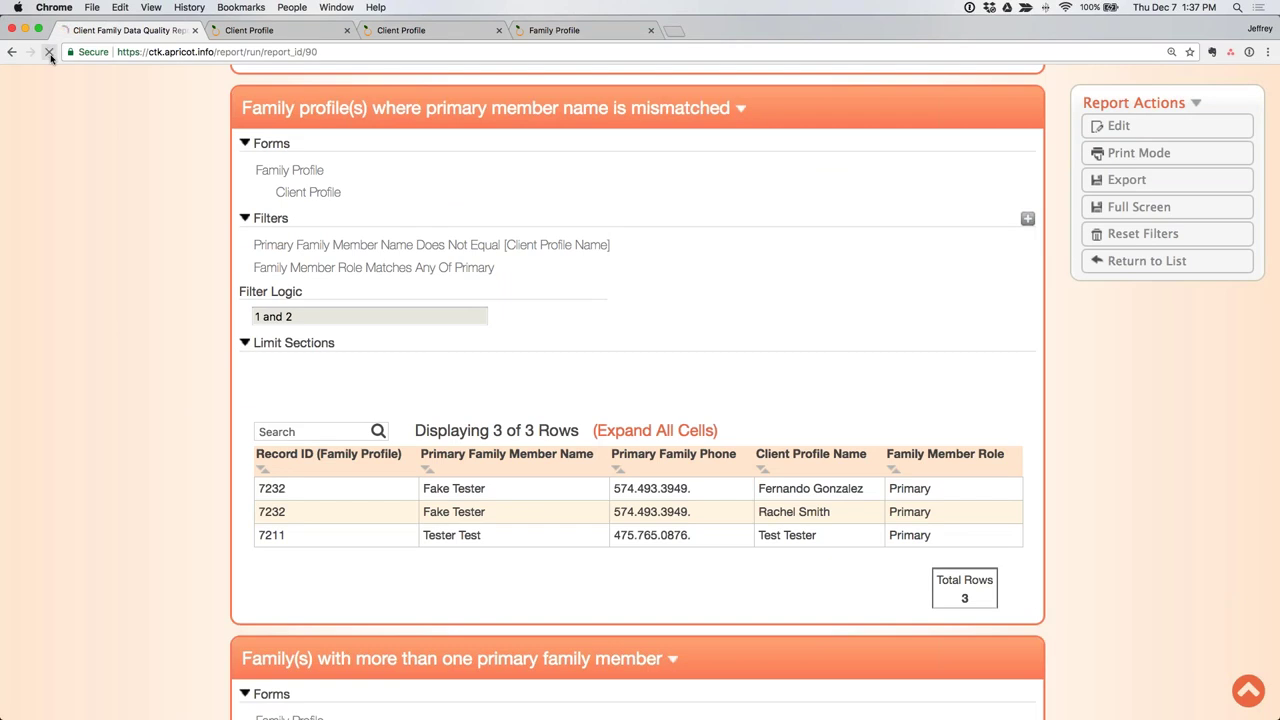
left_click(48, 52)
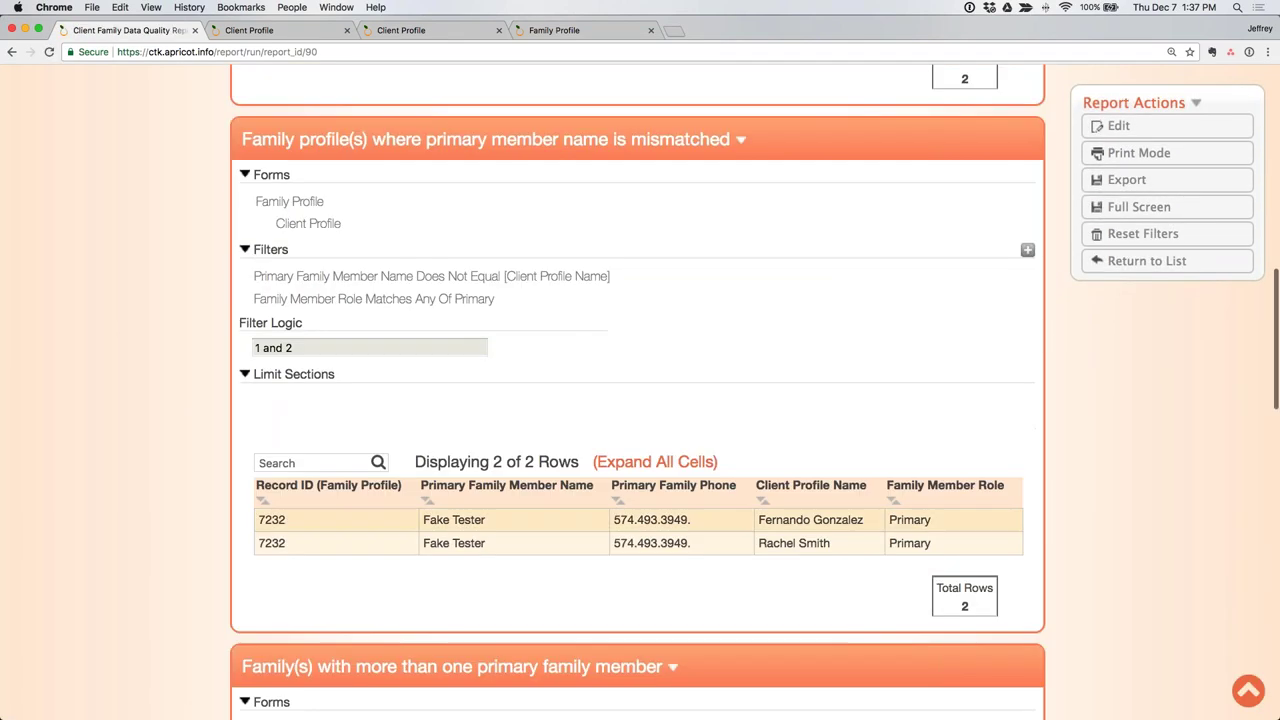
scroll(473, 515, "down", 9)
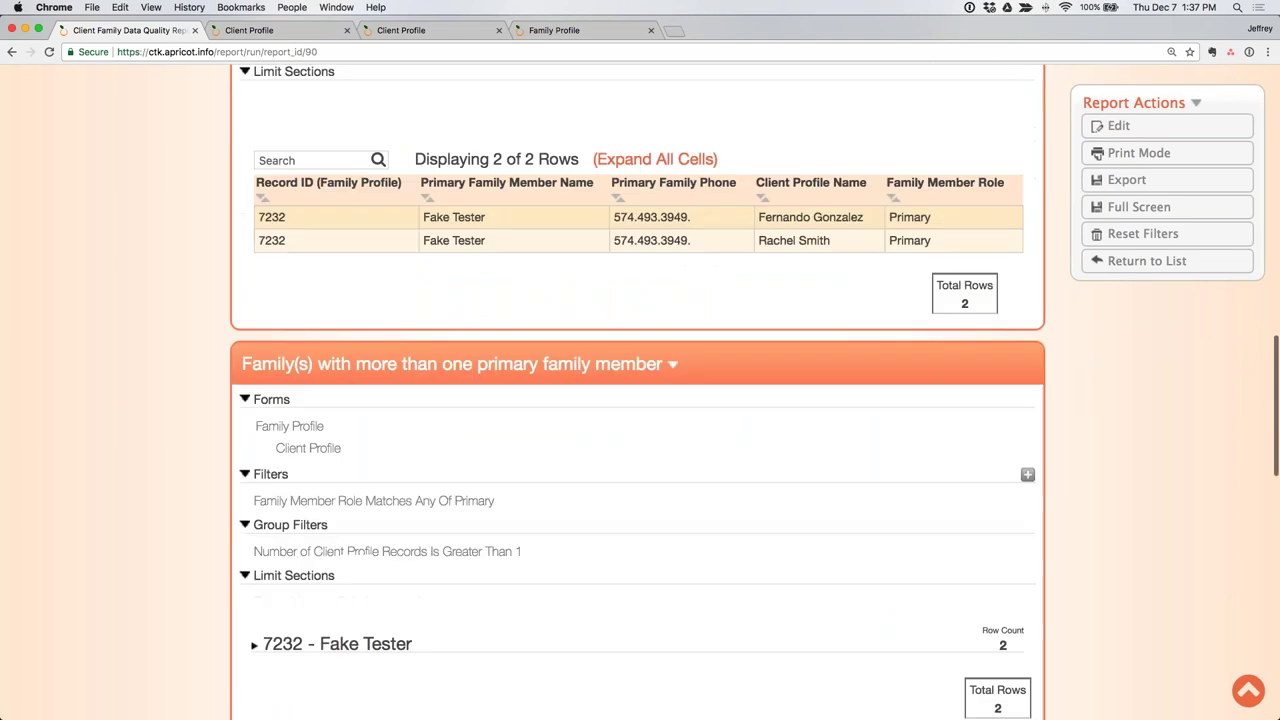
left_click(337, 491)
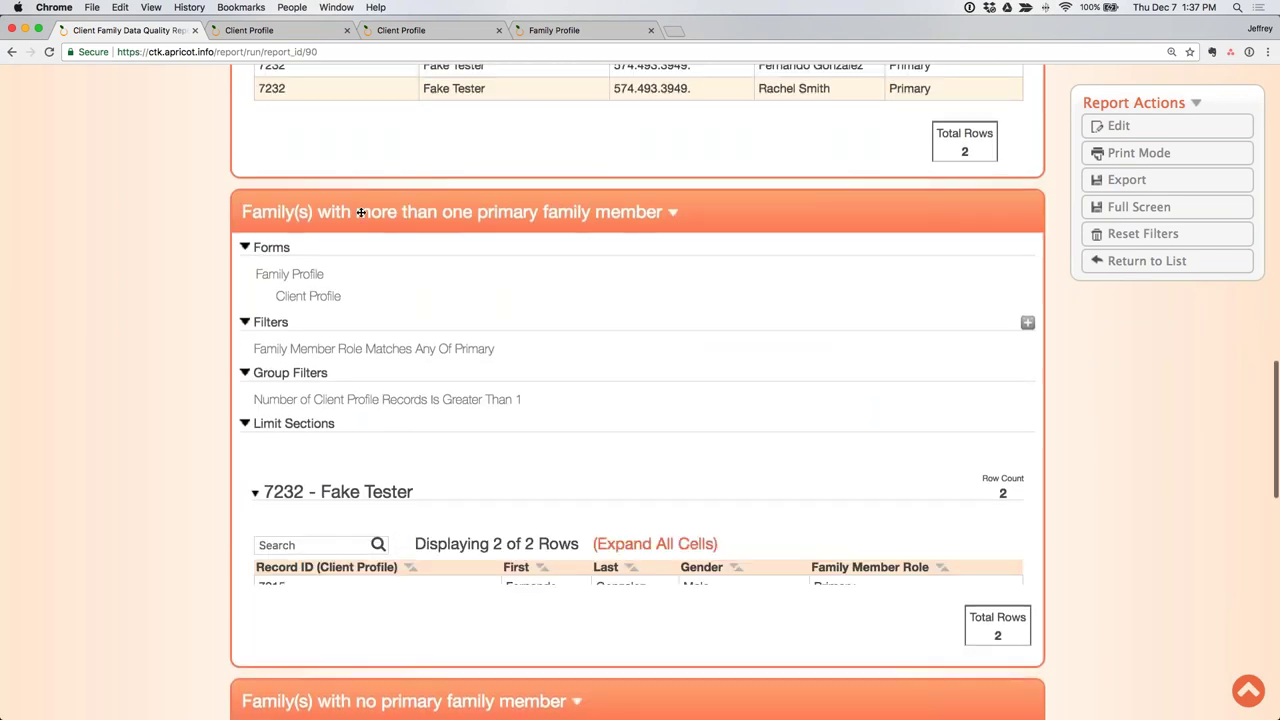
scroll(743, 309, "down", 1)
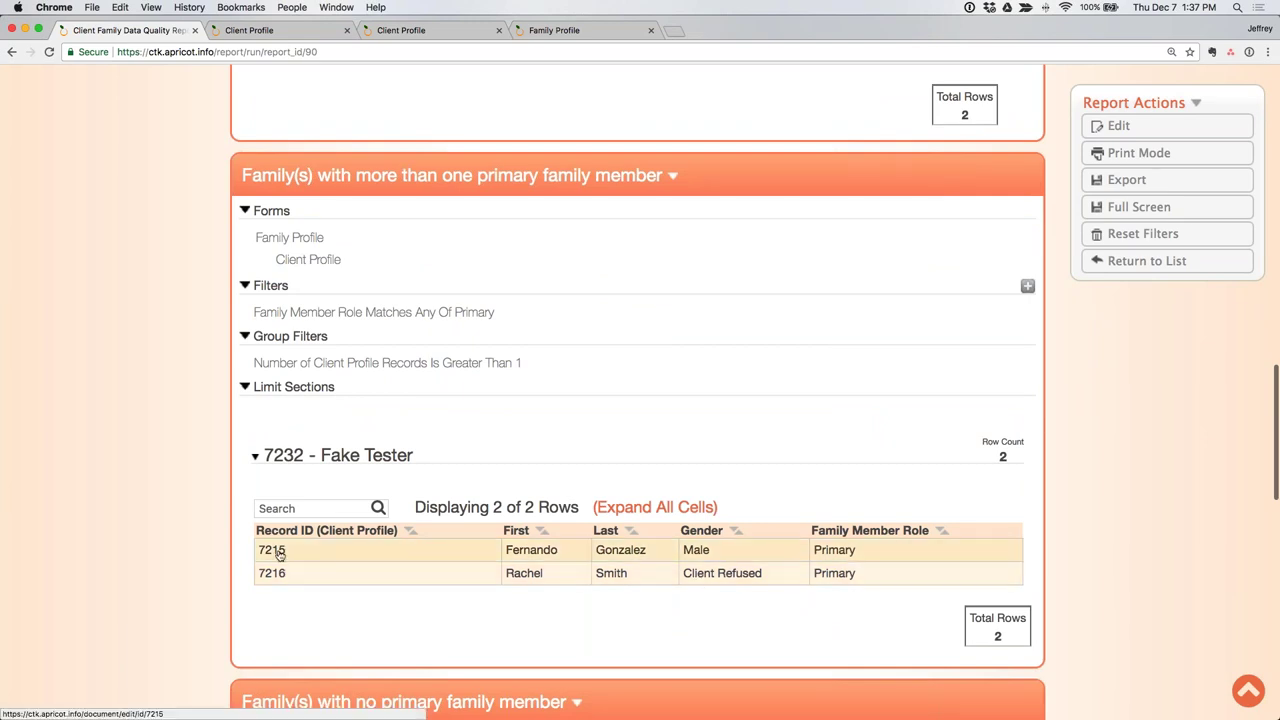
left_click(334, 550)
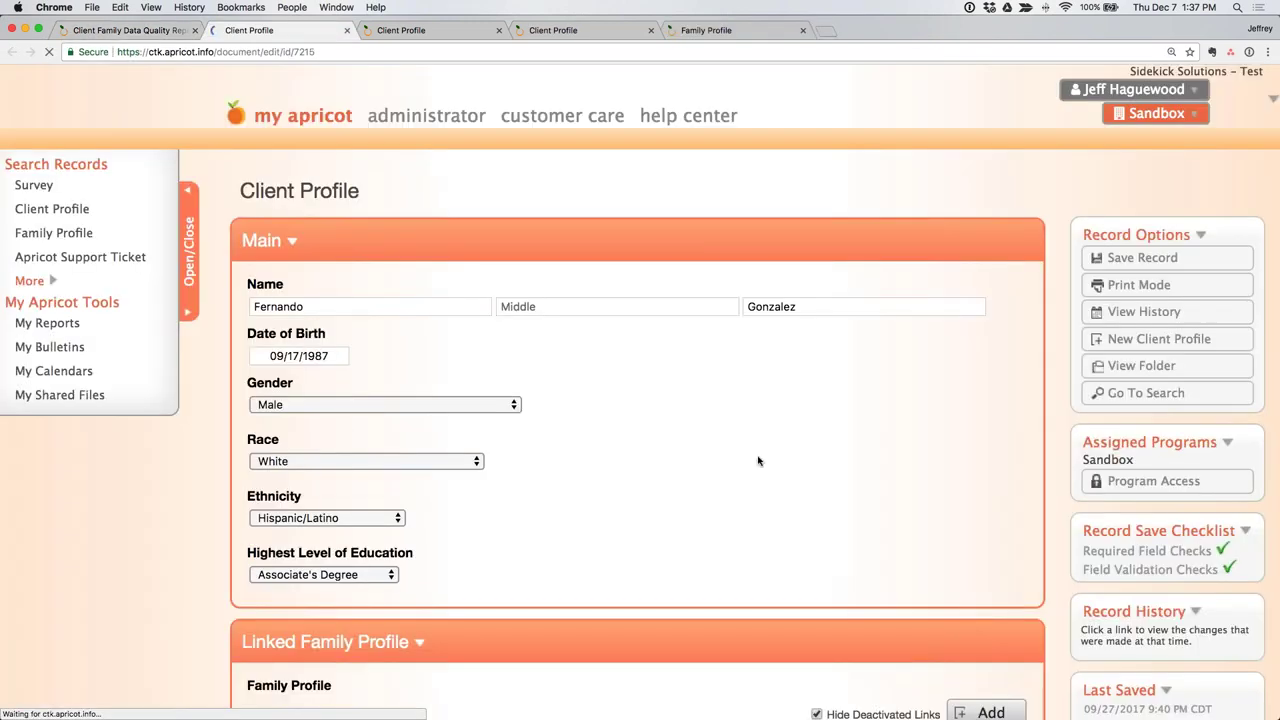
Step: Change this client's family member role on the linked family profile and save the client record
scroll(758, 461, "down", 5)
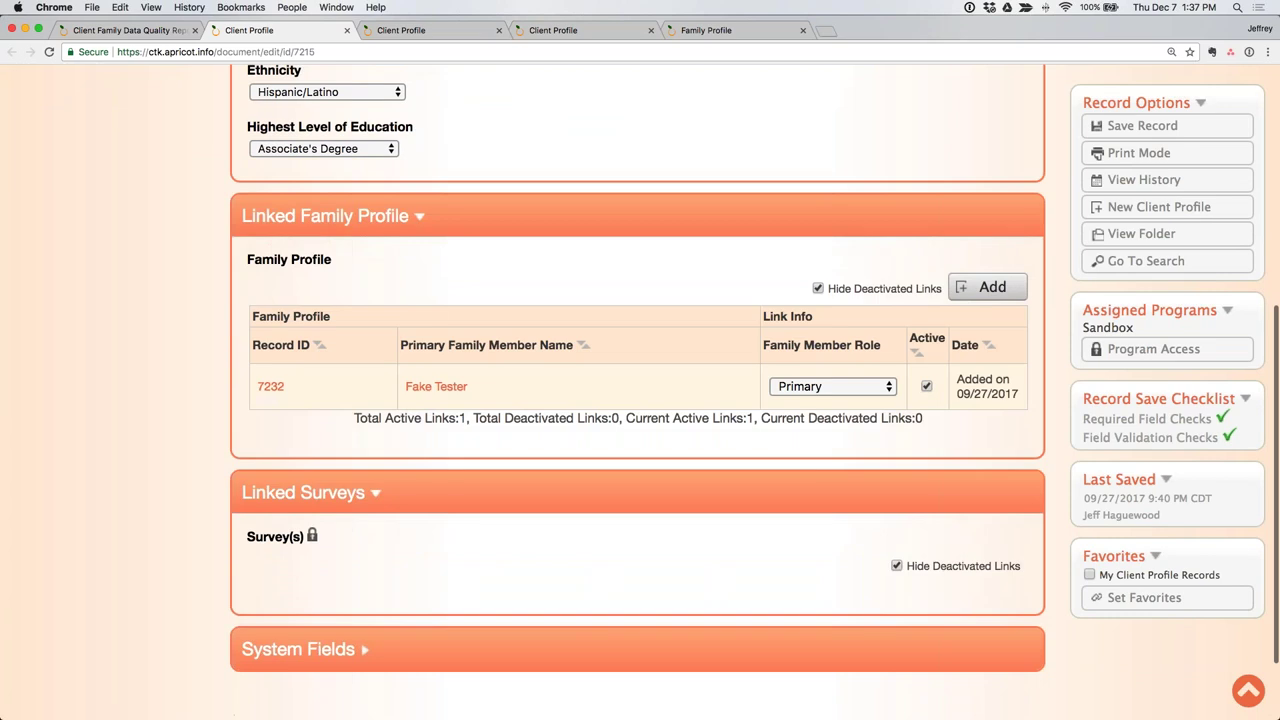
scroll(638, 390, "up", 3)
scroll(638, 390, "down", 2)
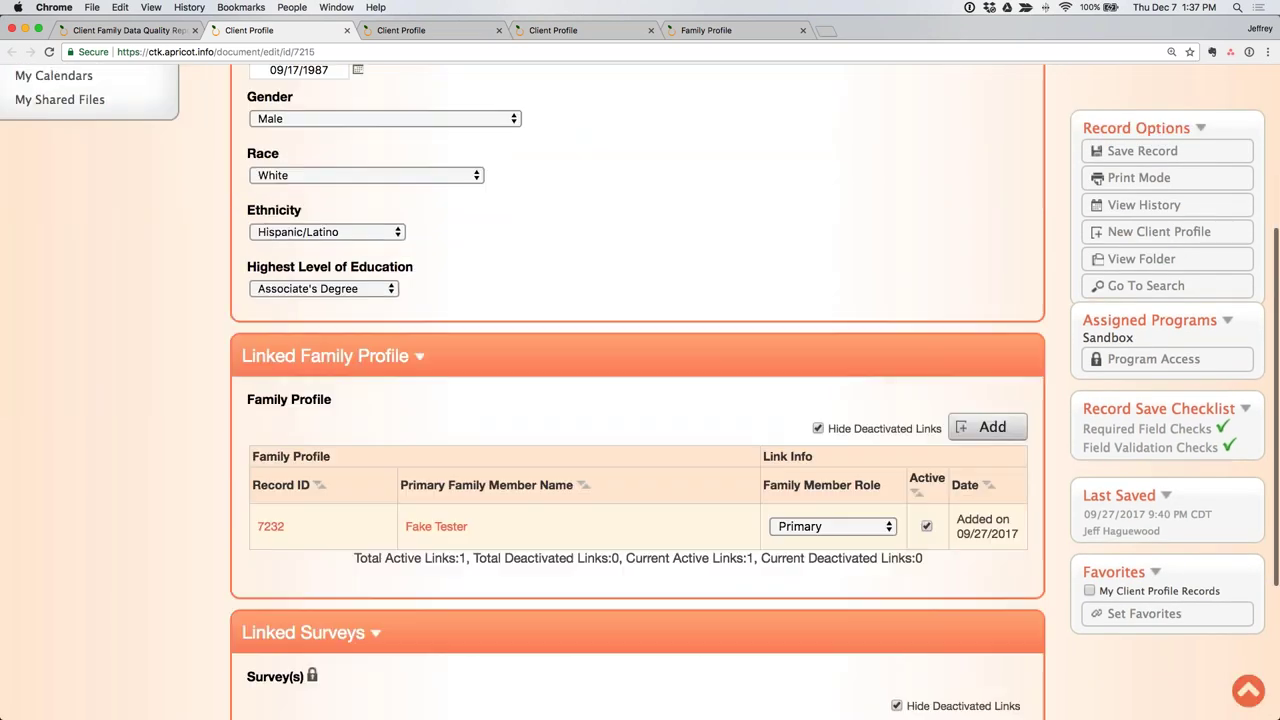
left_click(832, 526)
left_click(805, 543)
left_click(1128, 125)
Step: Return to the data quality report and open the client listed under Unenrolled clients with active ISPs
left_click(138, 30)
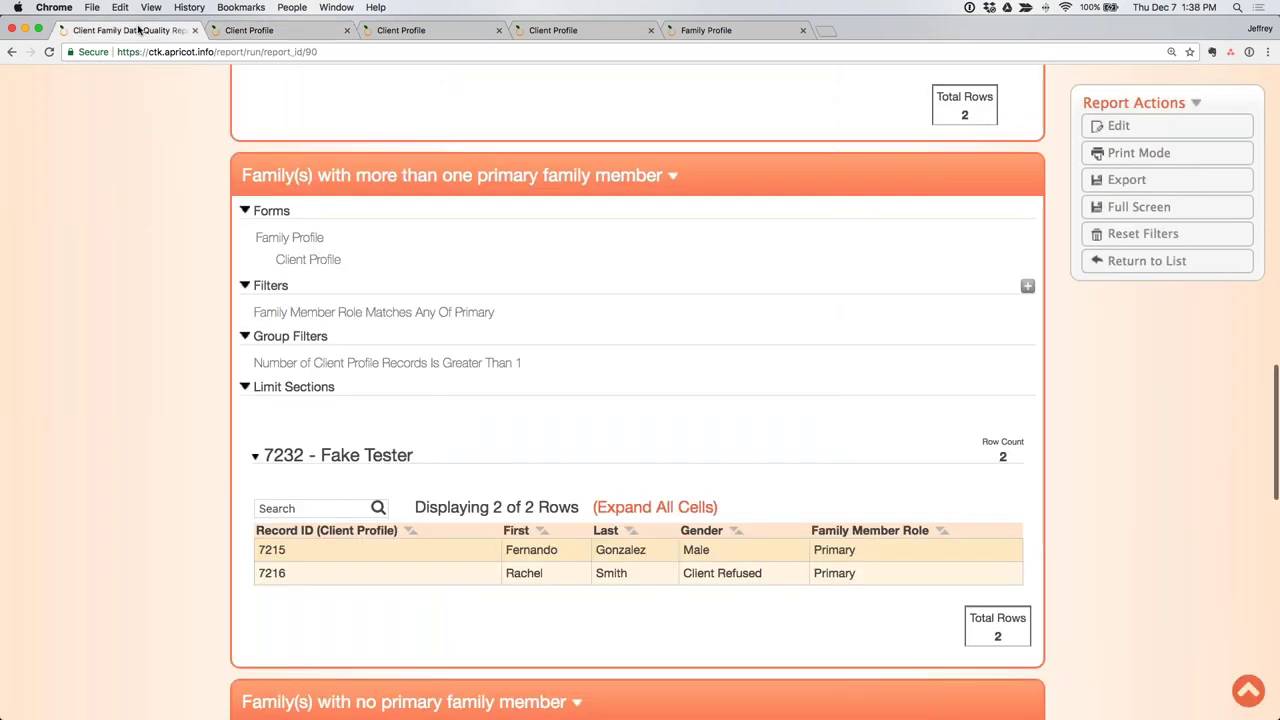
scroll(479, 360, "down", 10)
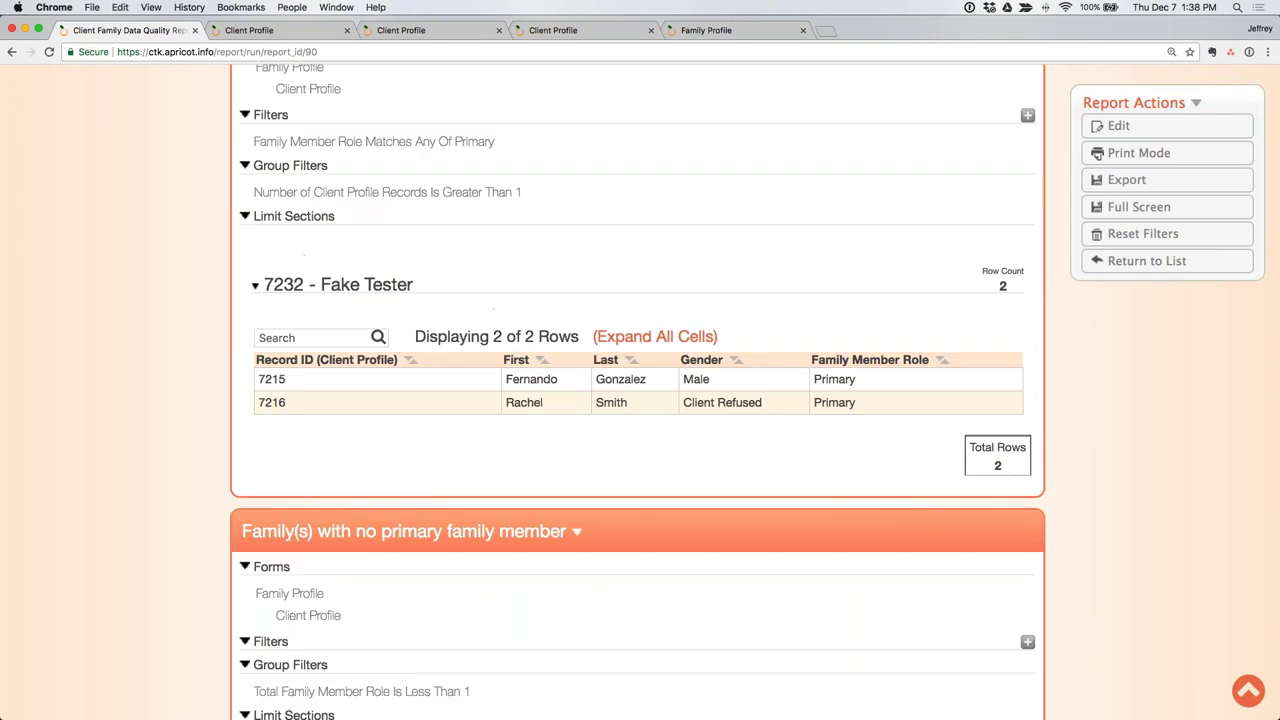
scroll(586, 160, "down", 3)
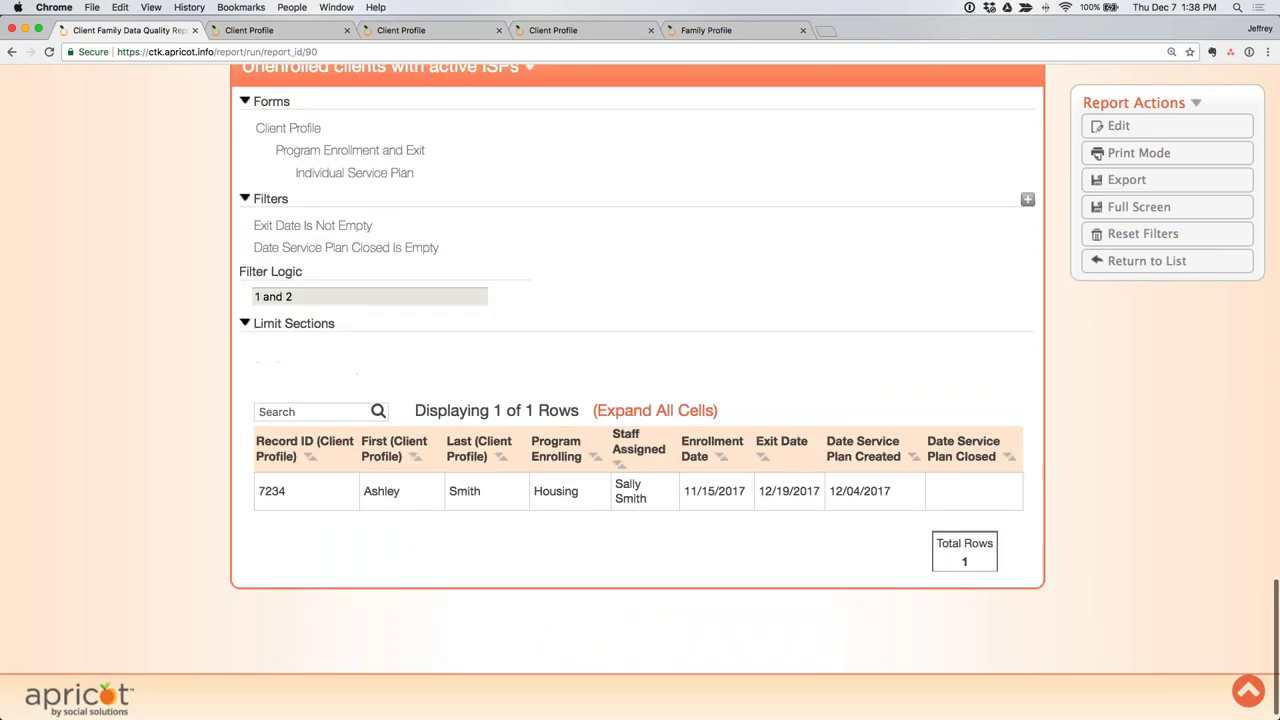
scroll(586, 160, "down", 1)
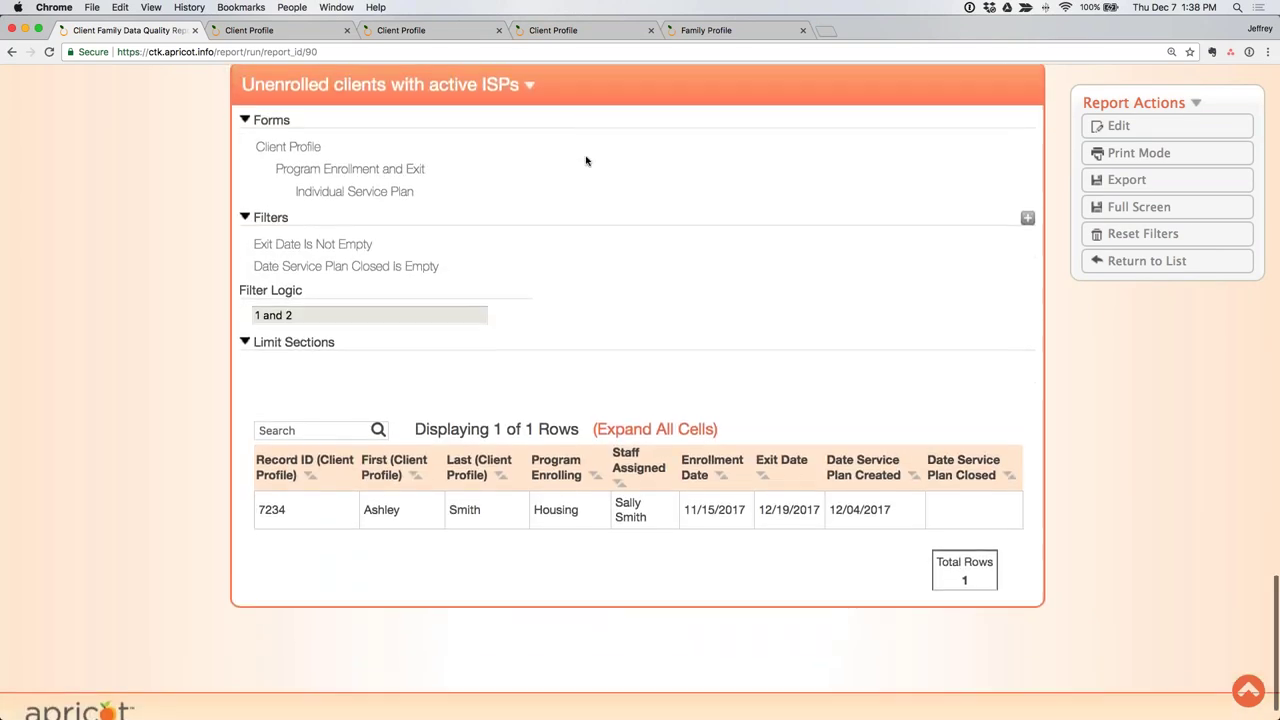
scroll(586, 160, "down", 1)
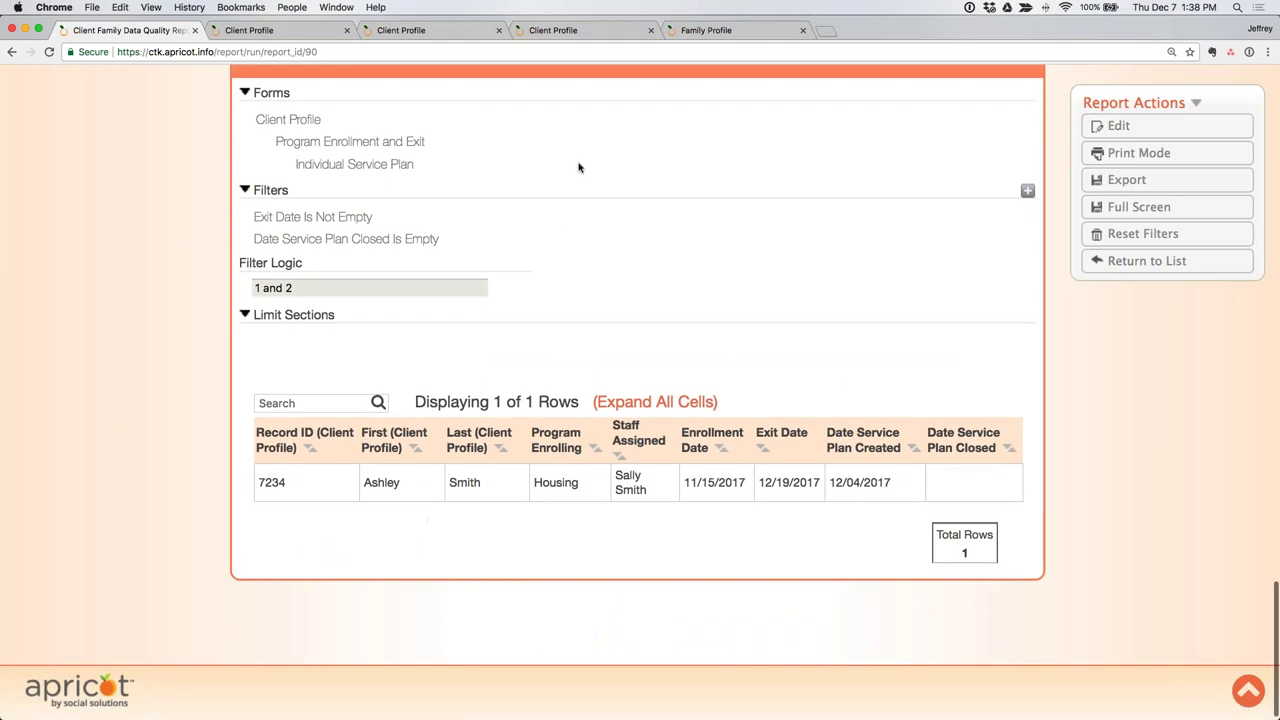
scroll(586, 243, "up", 1)
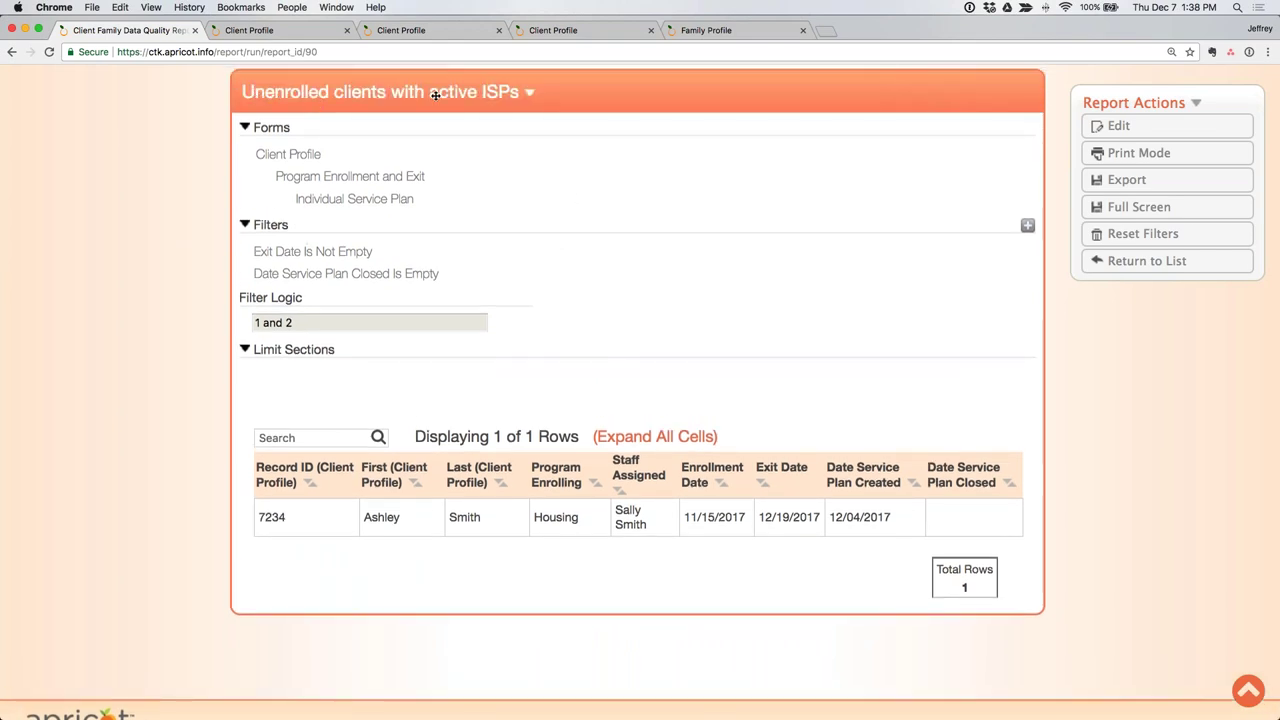
left_click(270, 518)
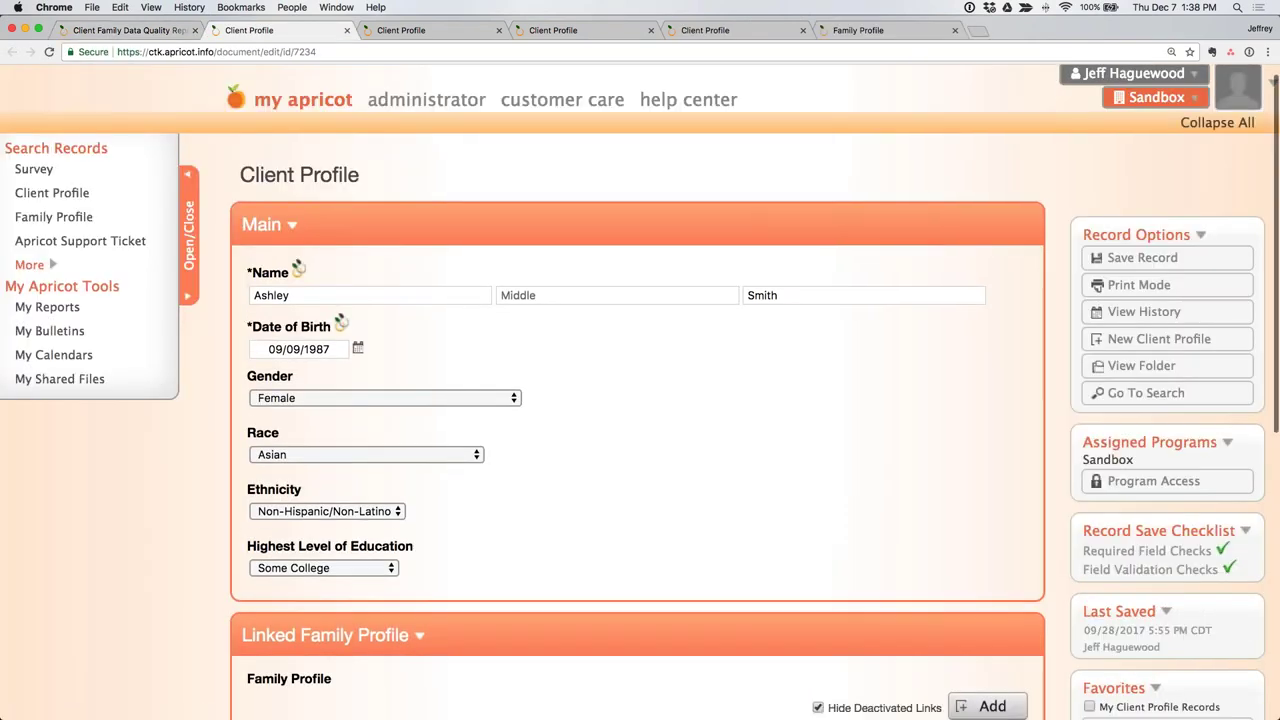
Step: View the client's document folder, expand Program Enrollment and Exit and Individual Service Plan, and open the Housing - 2017-11-15 plan
scroll(1000, 330, "down", 1)
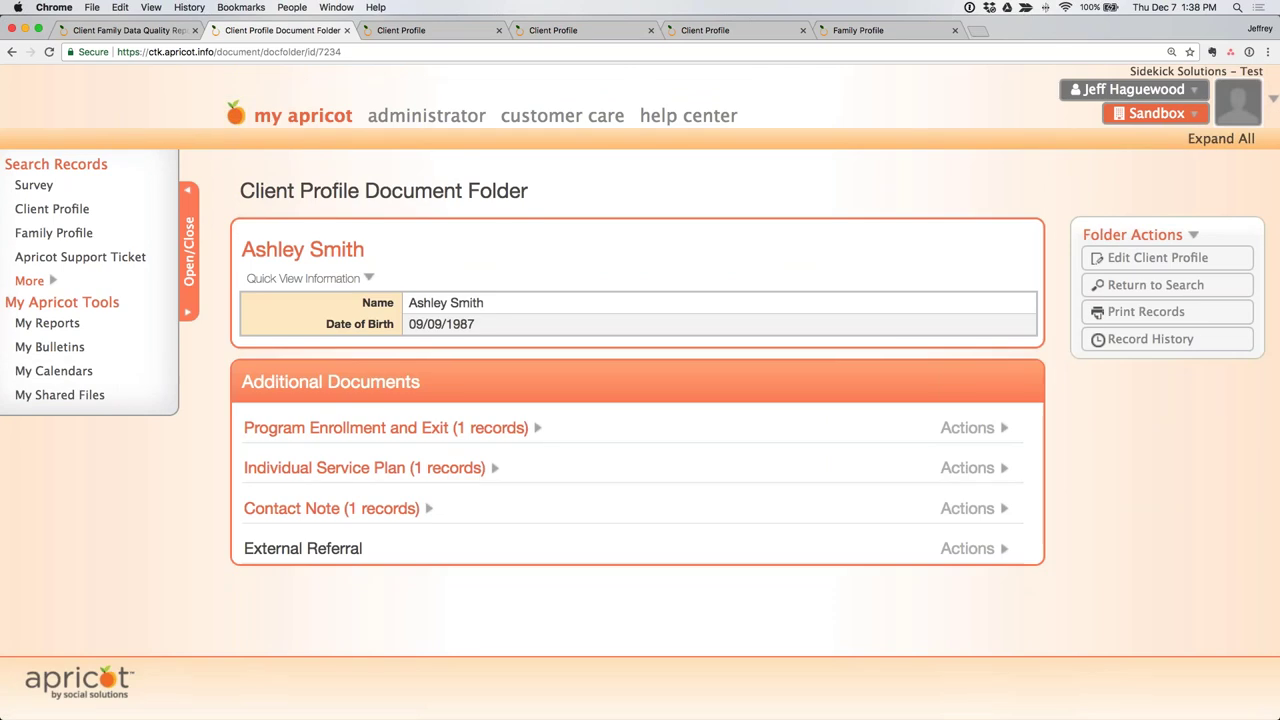
left_click(698, 415)
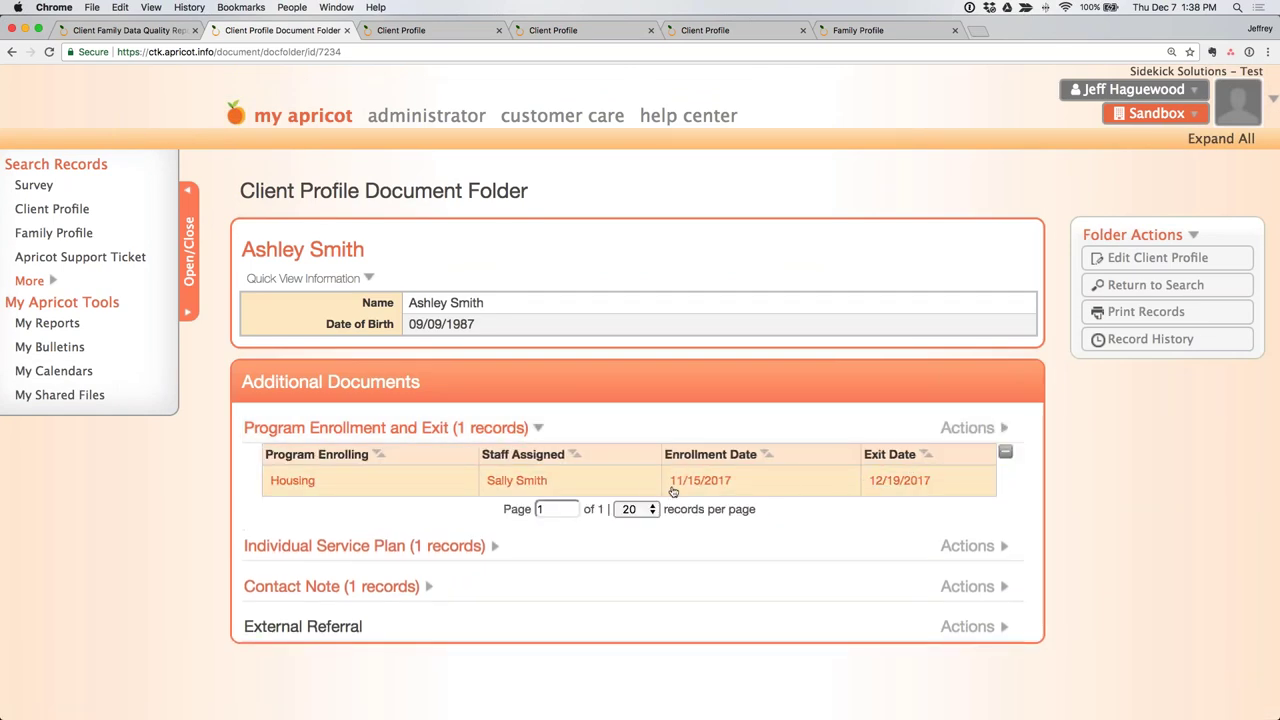
left_click(478, 540)
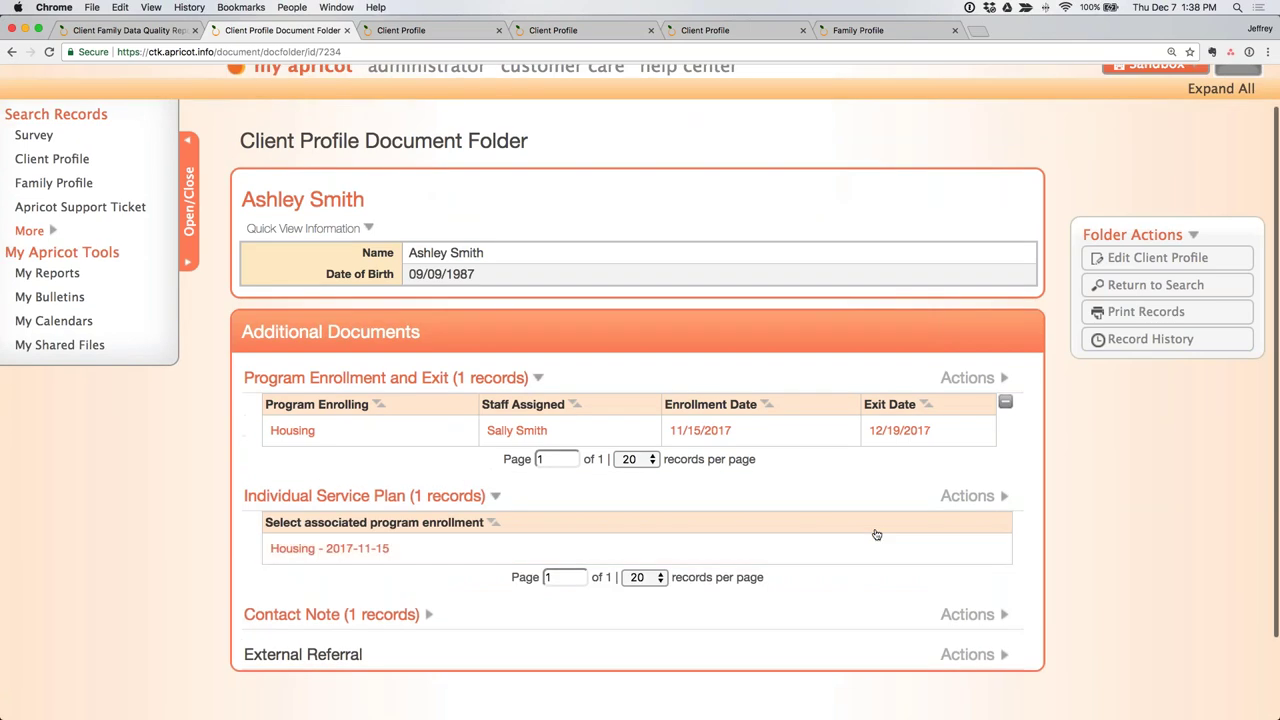
left_click(325, 548)
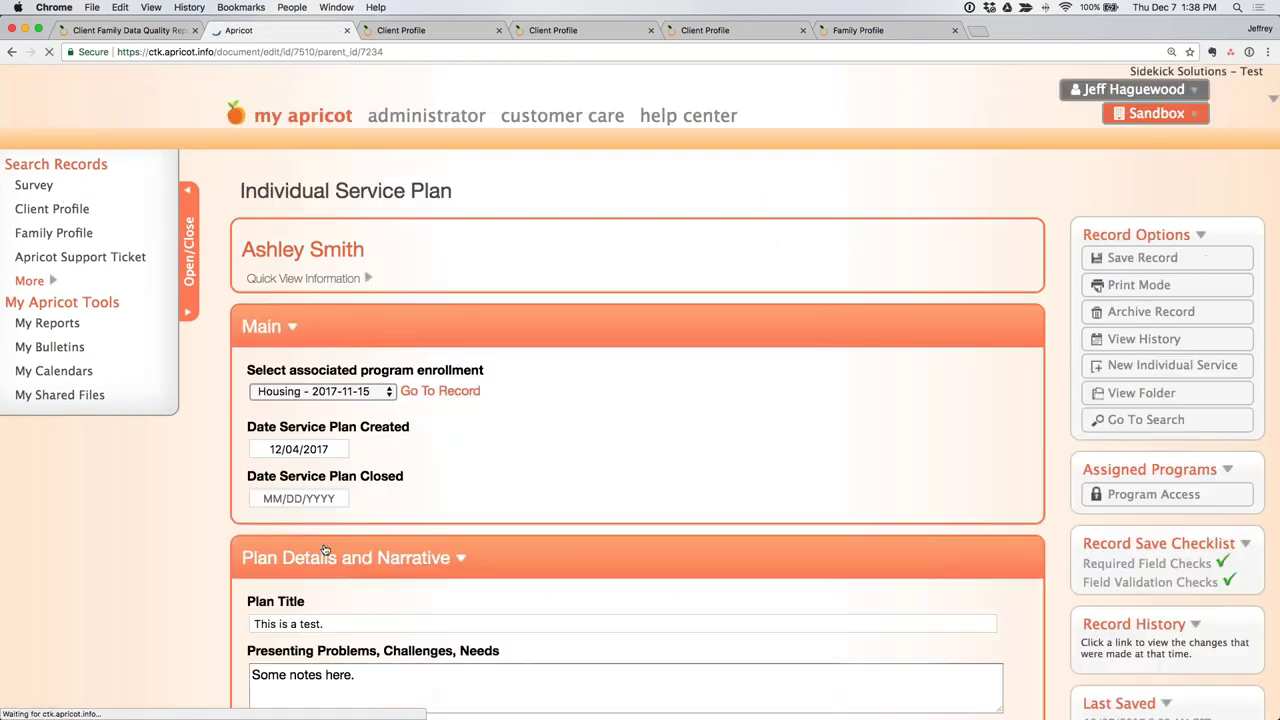
Step: Set the Date Service Plan Closed to 12/14/2017 and save the Individual Service Plan record
scroll(381, 377, "down", 2)
left_click(358, 446)
left_click(390, 551)
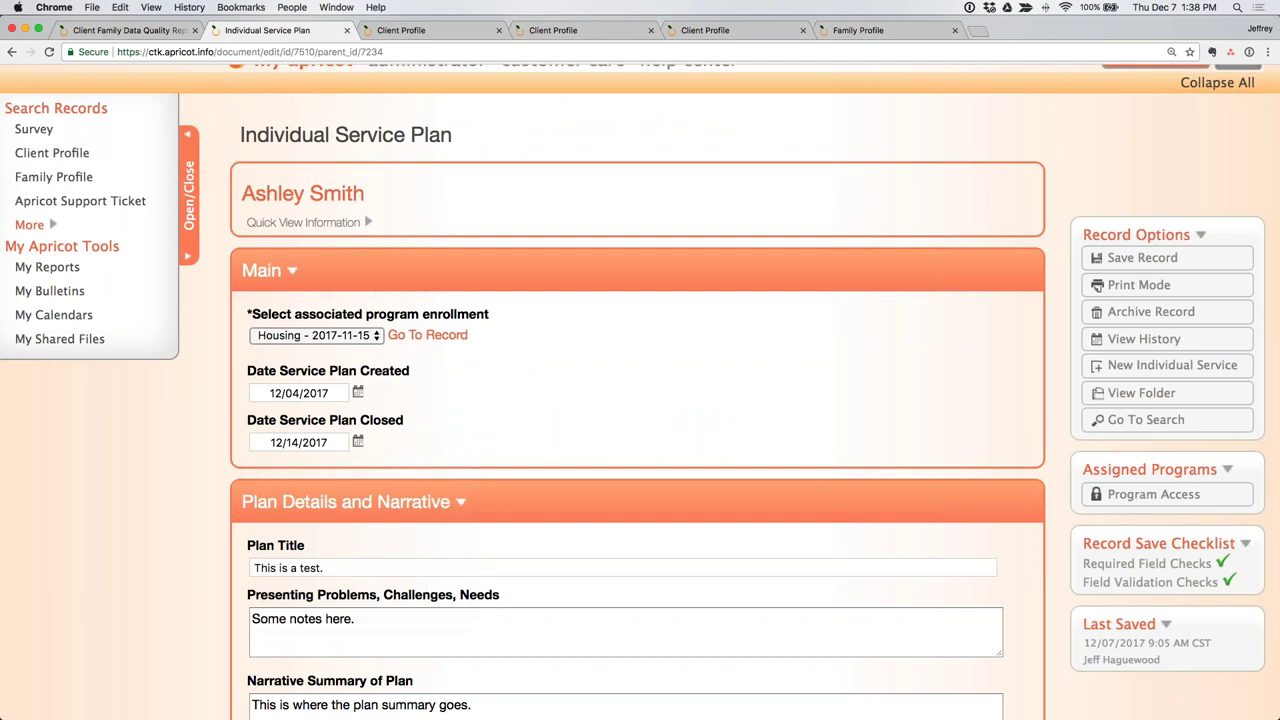
left_click(1142, 258)
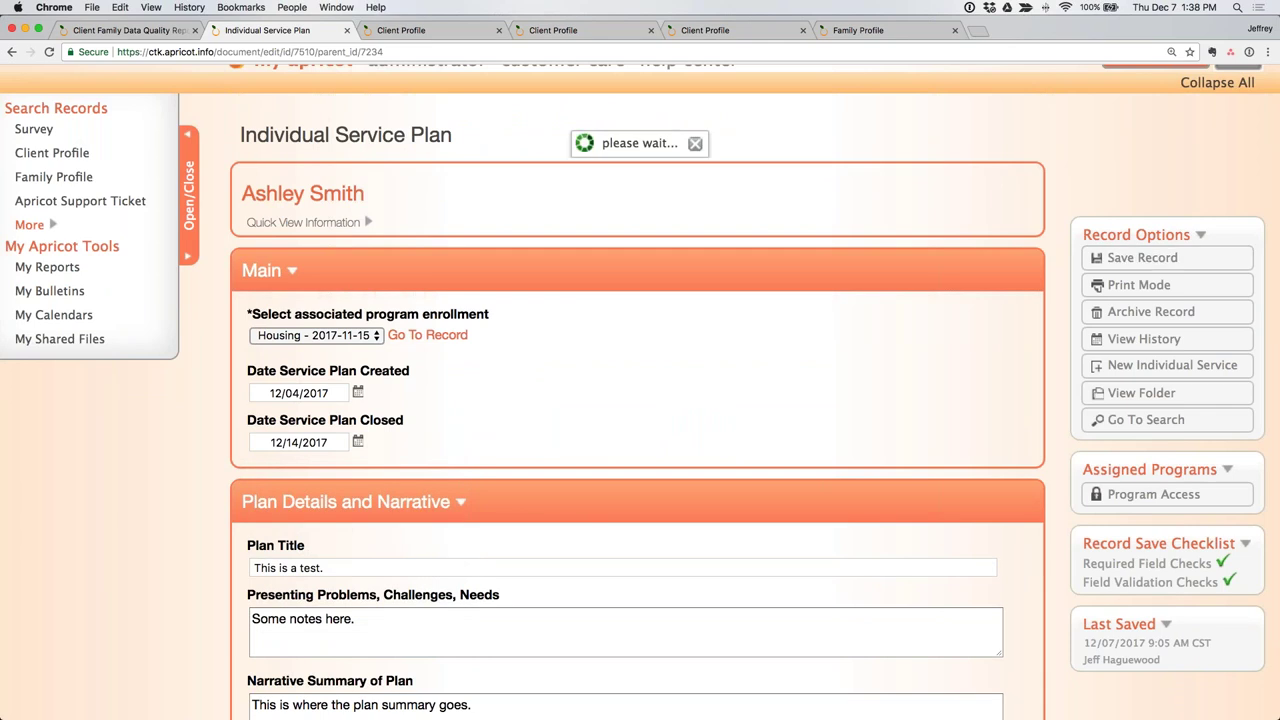
Step: Close the leftover Client Profile and Family Profile tabs, keeping the data quality report and the Individual Service Plan open
left_click(498, 31)
left_click(498, 31)
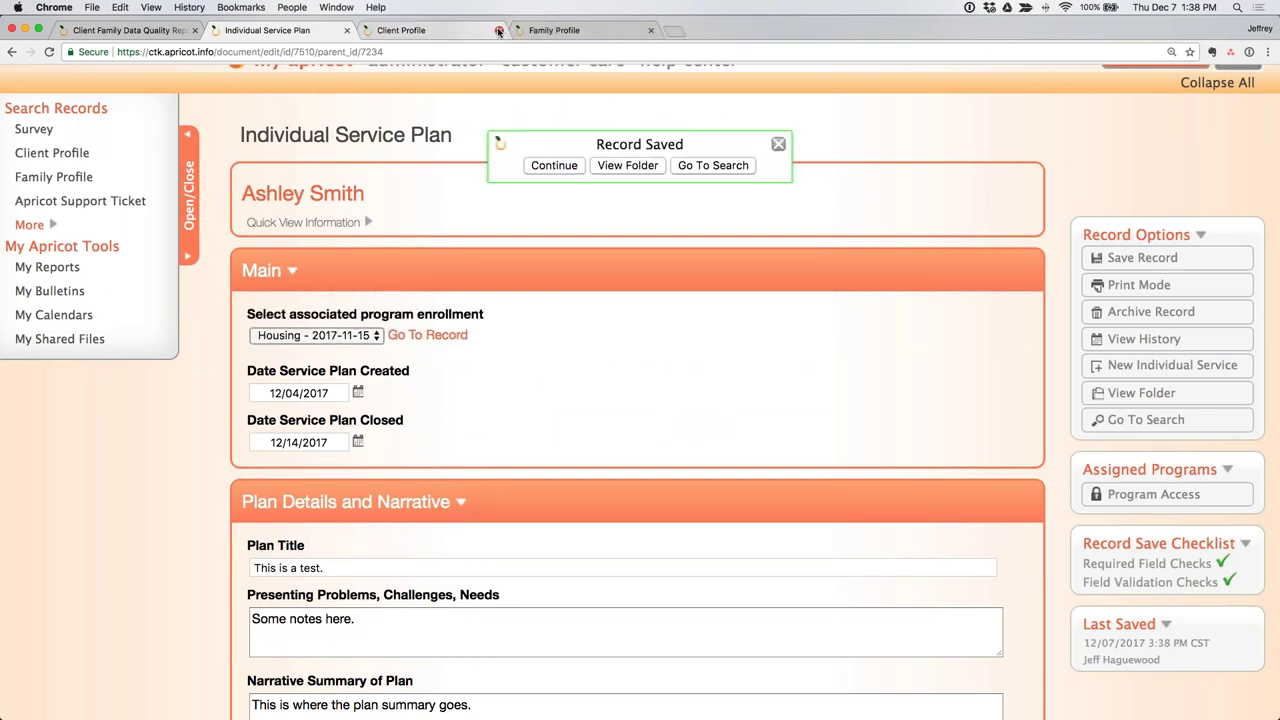
left_click(498, 31)
left_click(498, 31)
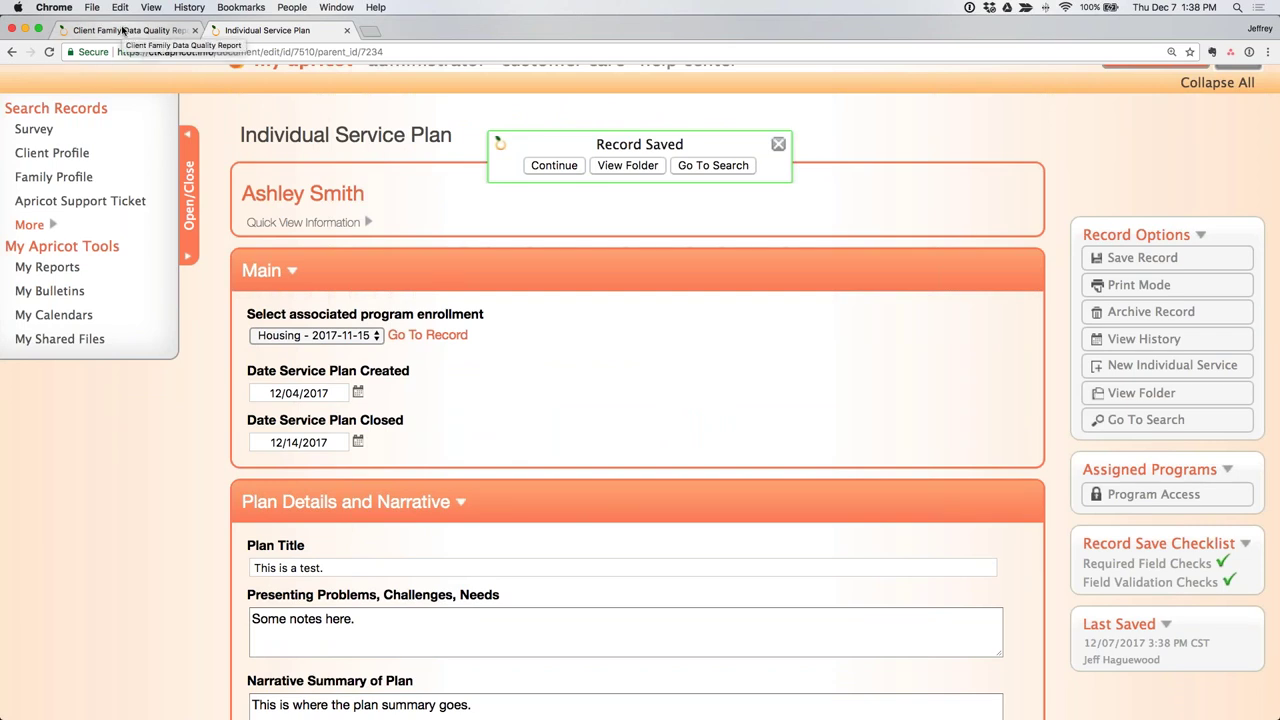
scroll(640, 390, "up", 2)
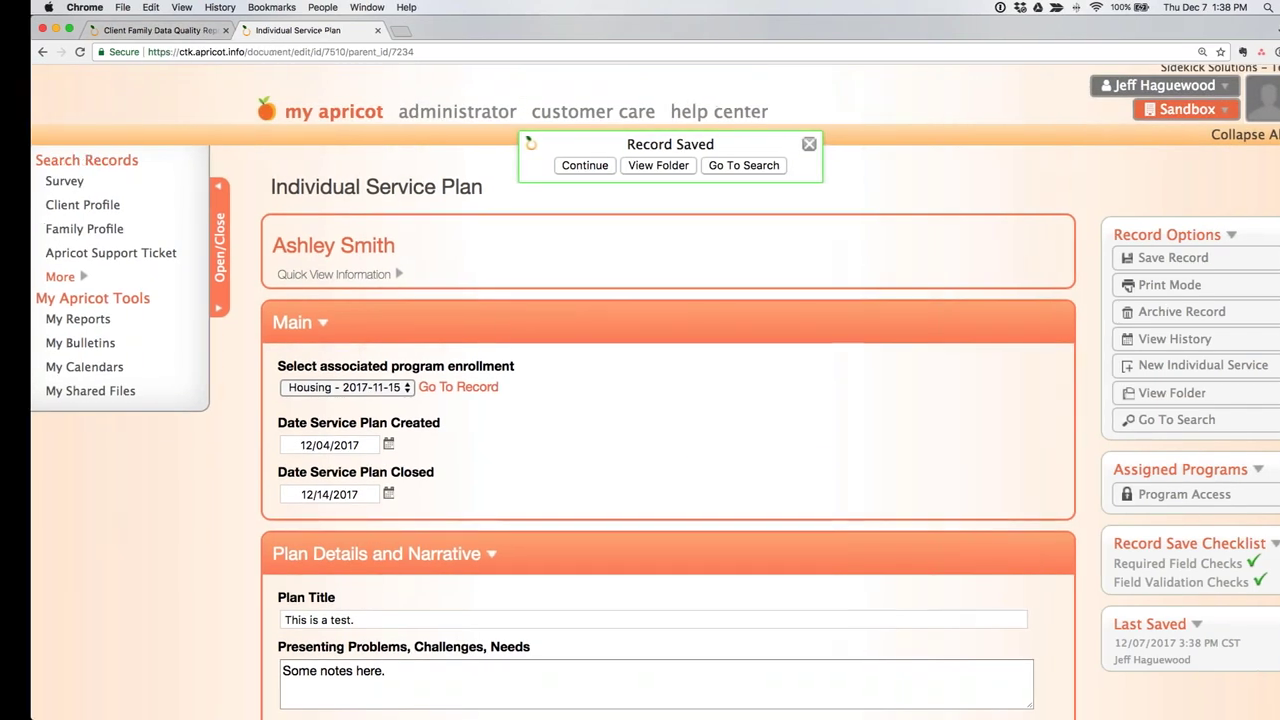